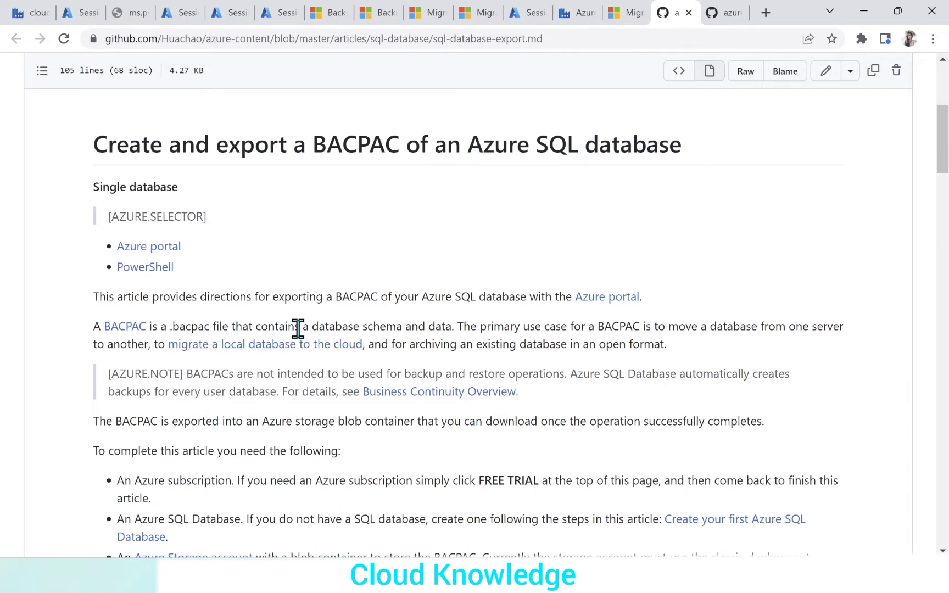
Step: Read the article's definition of a BACPAC file, covering its schema and data contents and its use for moving databases
left_click_drag(299, 328, 445, 328)
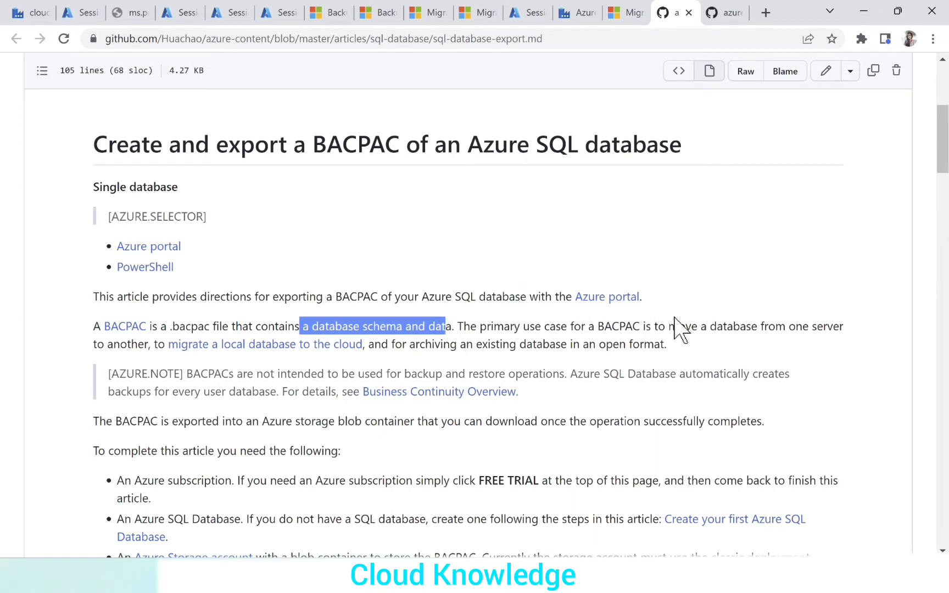
left_click_drag(733, 327, 139, 341)
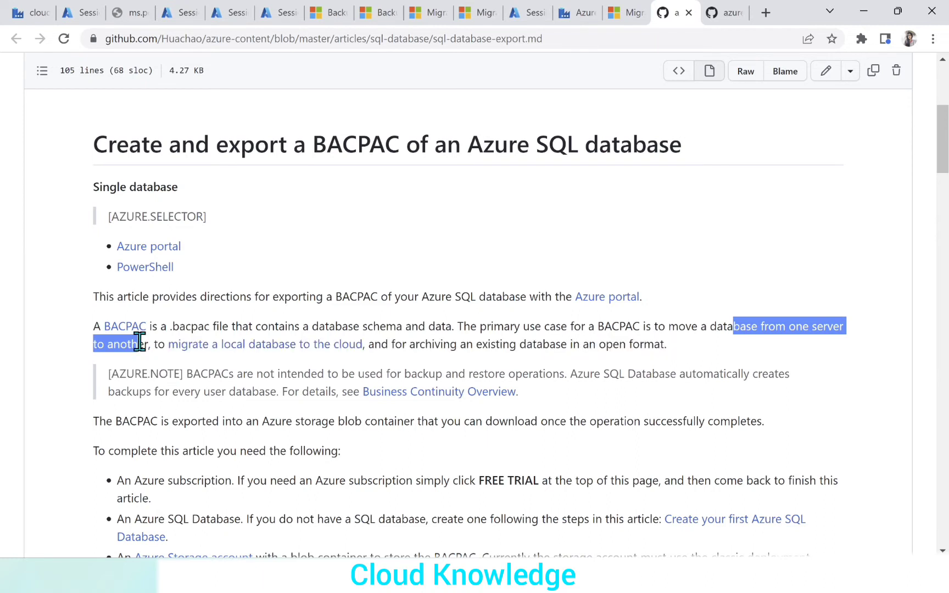
left_click_drag(254, 326, 451, 326)
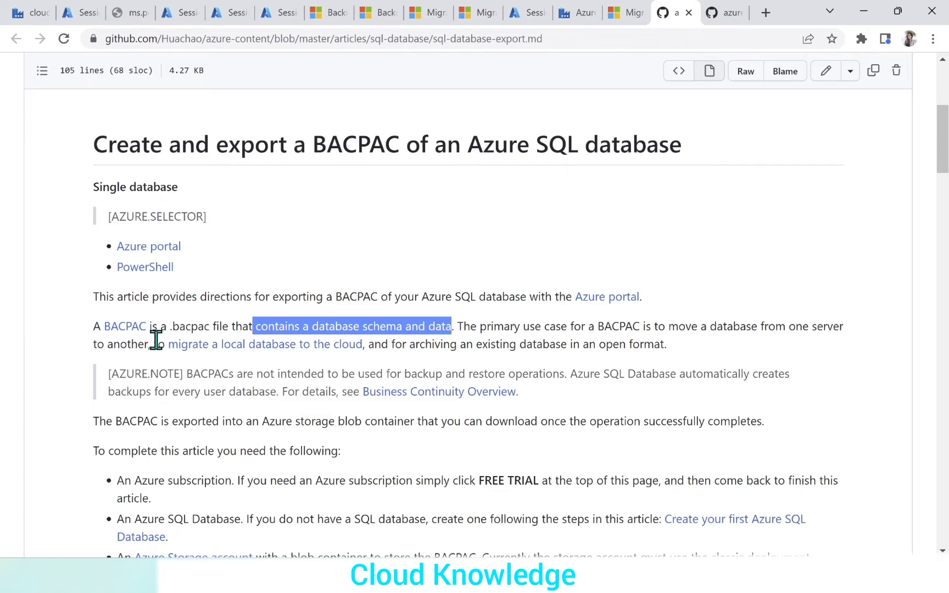
left_click_drag(170, 327, 218, 325)
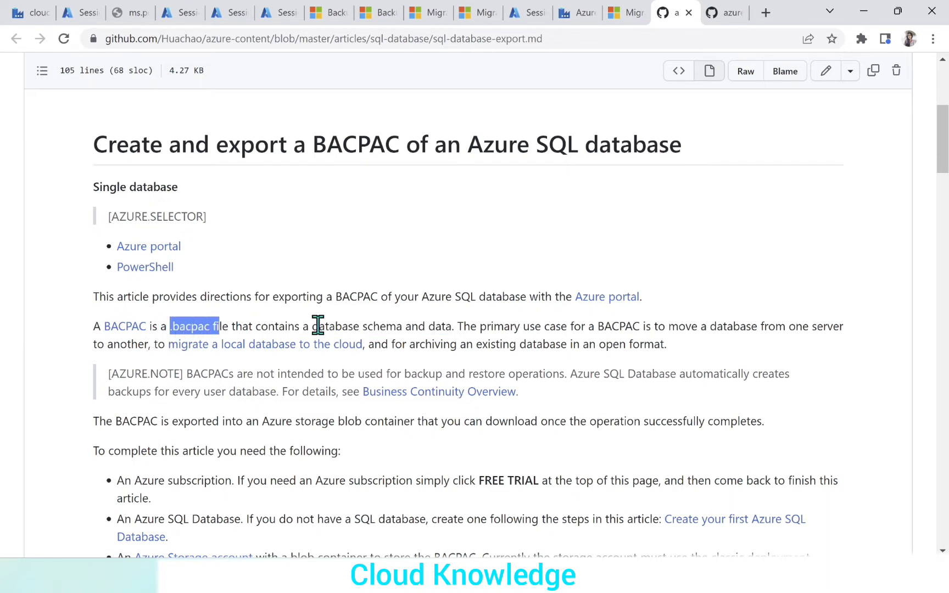
left_click_drag(302, 325, 456, 325)
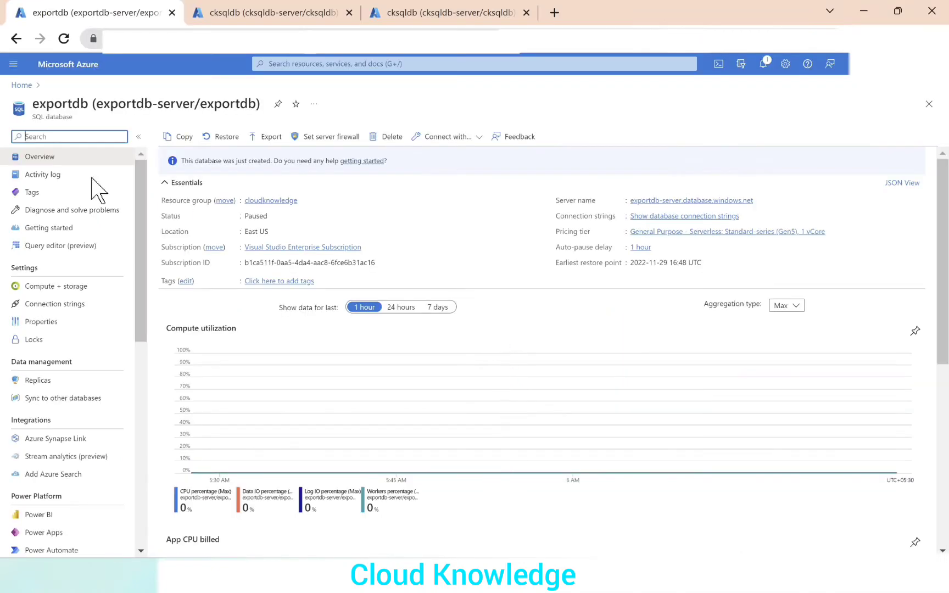
Step: Open the export form for the exportdb SQL database, leaving the private link option off
left_click_drag(33, 104, 268, 106)
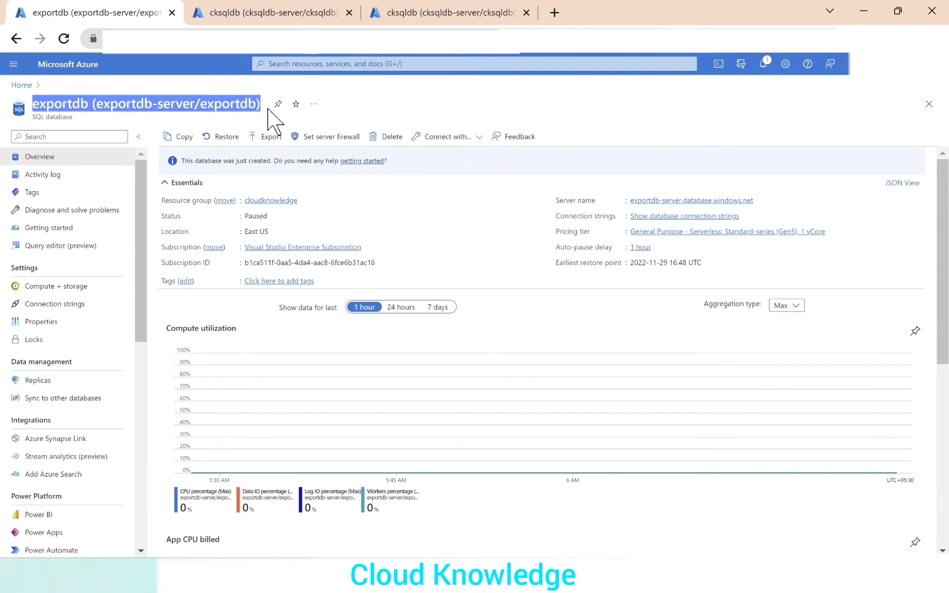
left_click(308, 107)
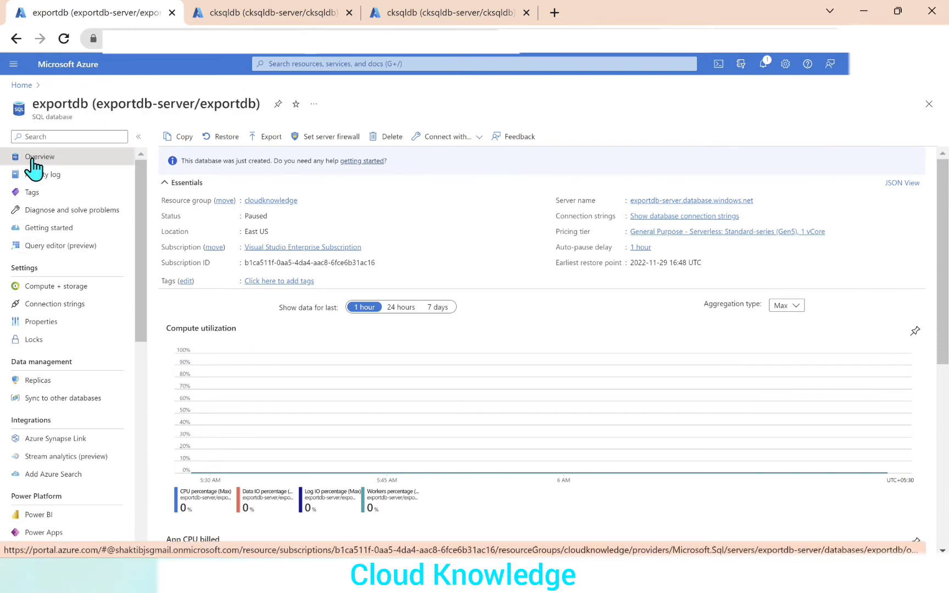
left_click(262, 146)
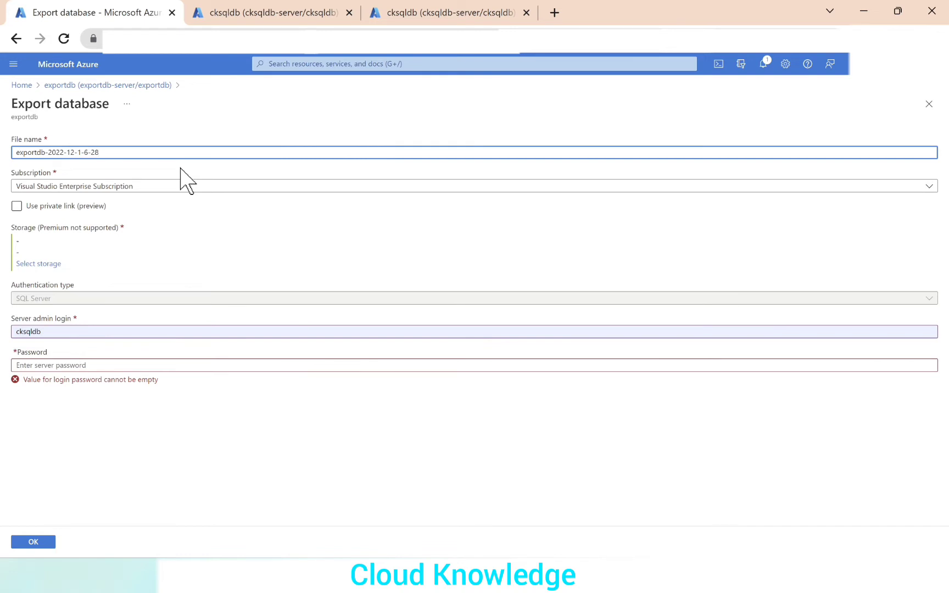
left_click(39, 208)
left_click(39, 206)
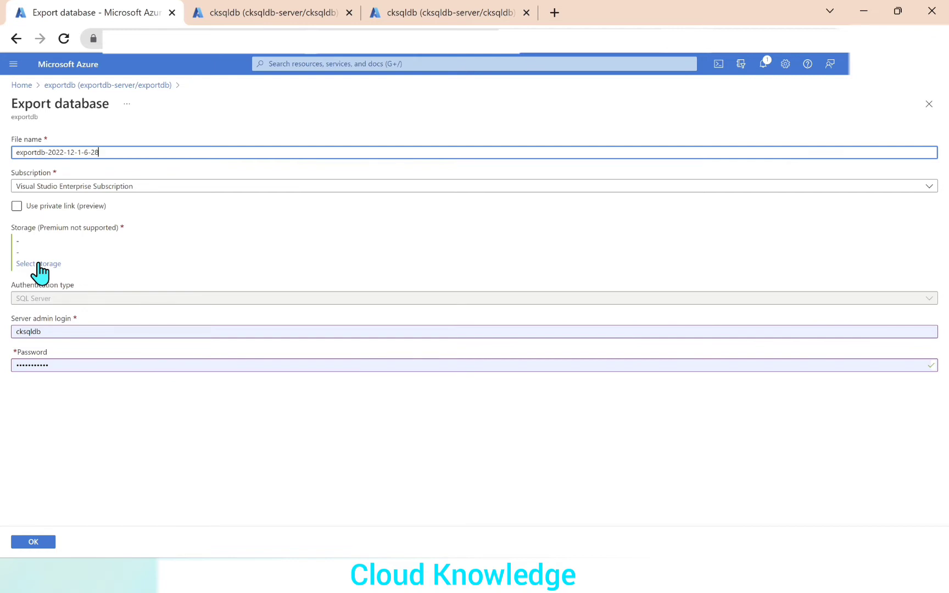
Step: Choose the importexport container in the cloudknowlegegen2 storage account as the destination and submit the database export
left_click(29, 265)
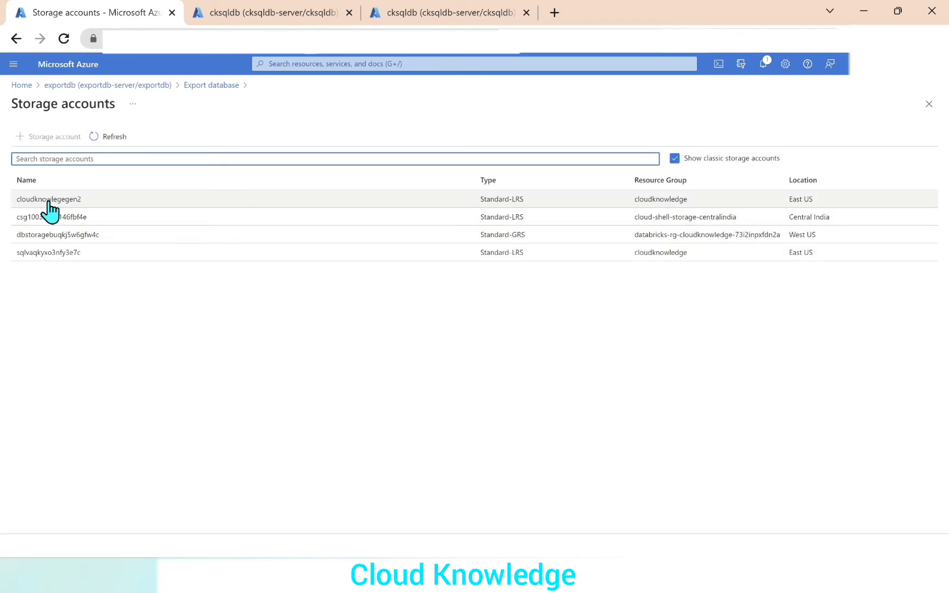
left_click(50, 202)
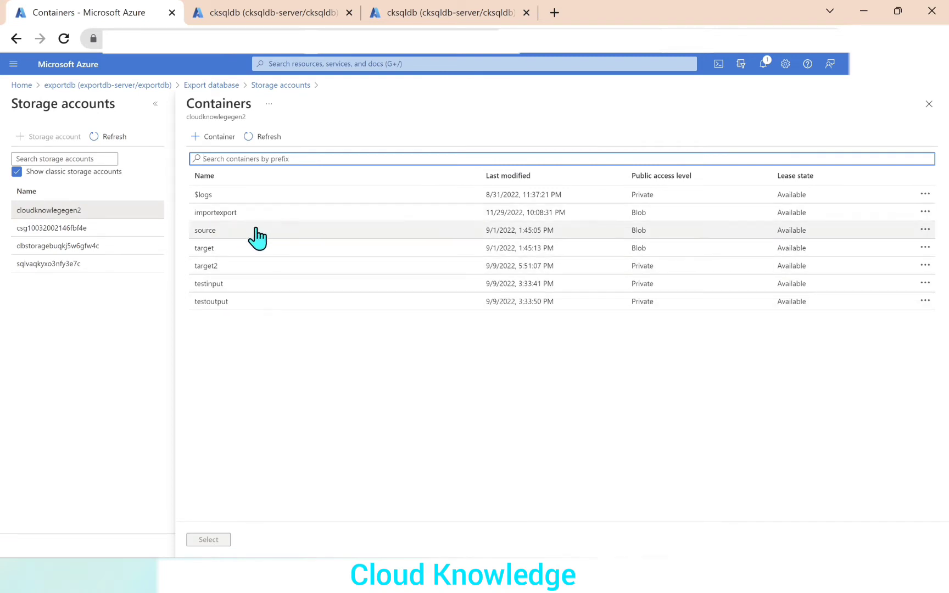
left_click(214, 213)
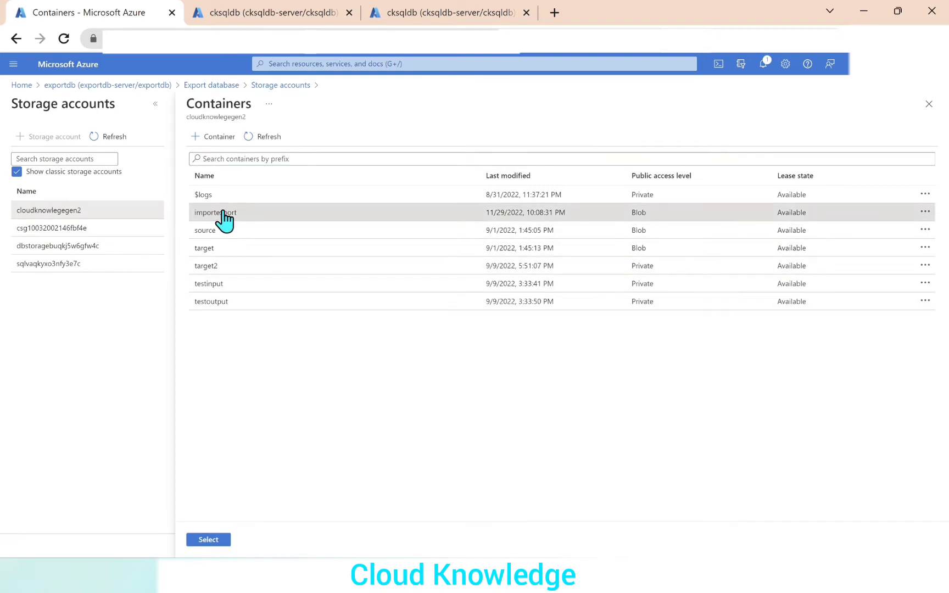
left_click(212, 541)
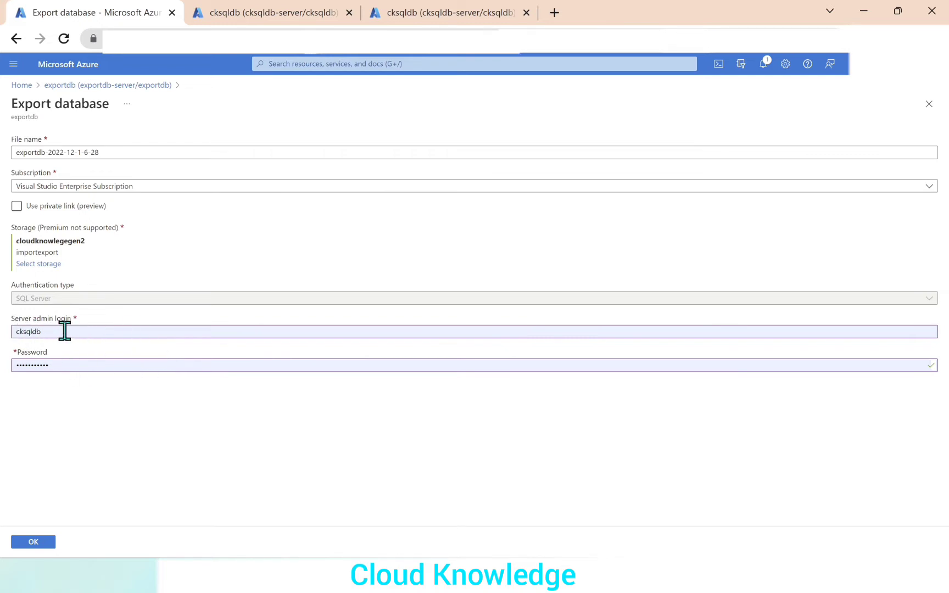
left_click(212, 331)
left_click(31, 543)
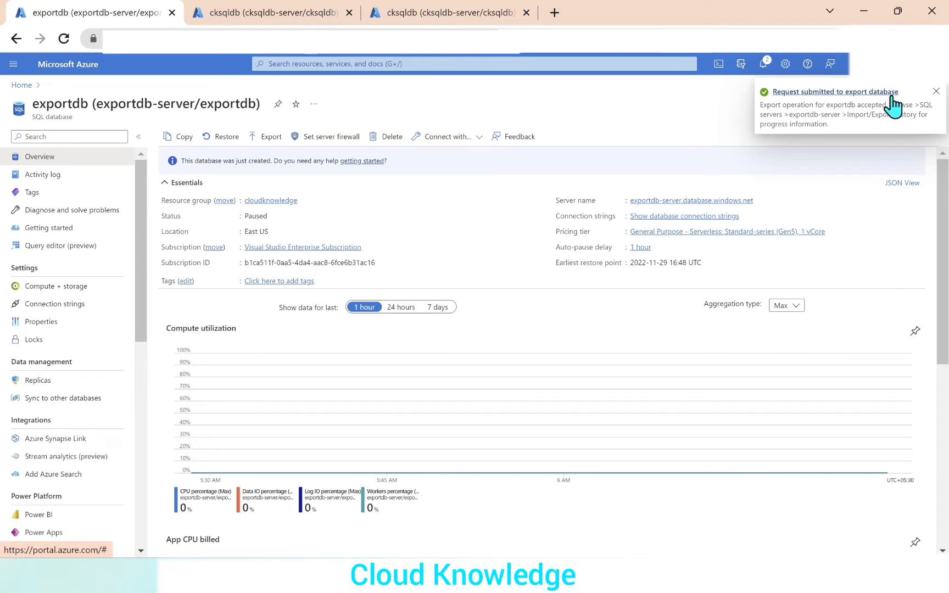
Step: Review the export request notification and open the import/export history of exportdb-server
left_click(762, 65)
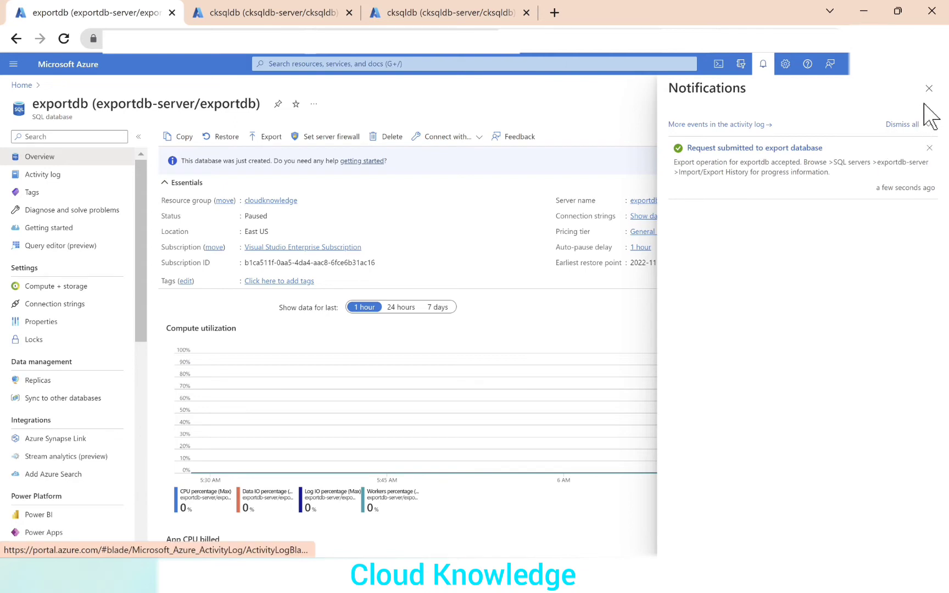
left_click(763, 64)
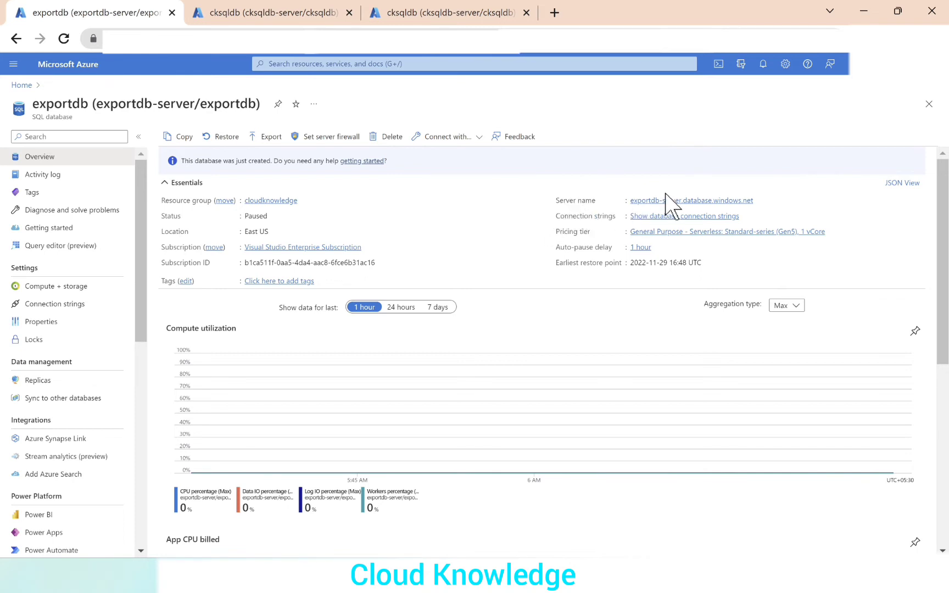
left_click(663, 201)
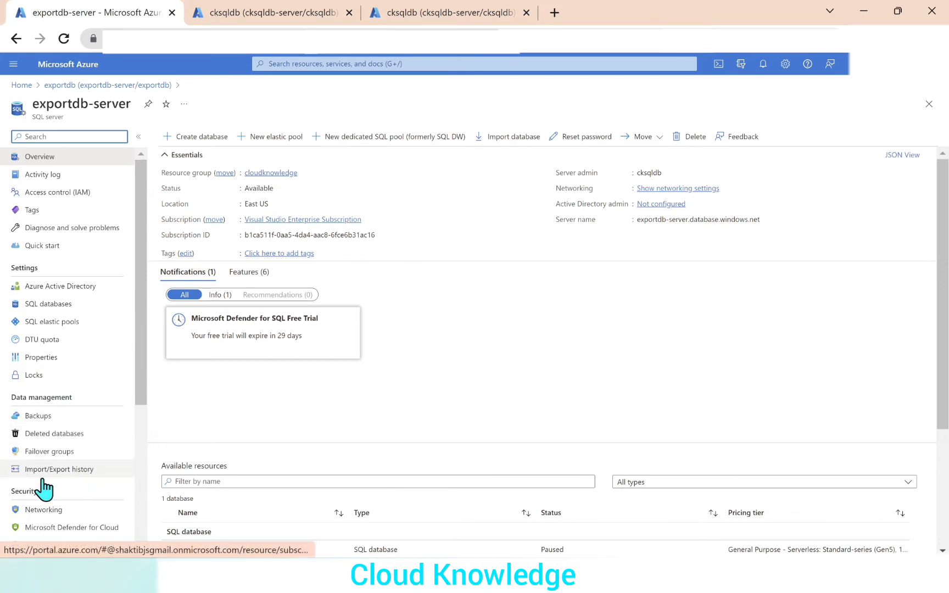
left_click(72, 471)
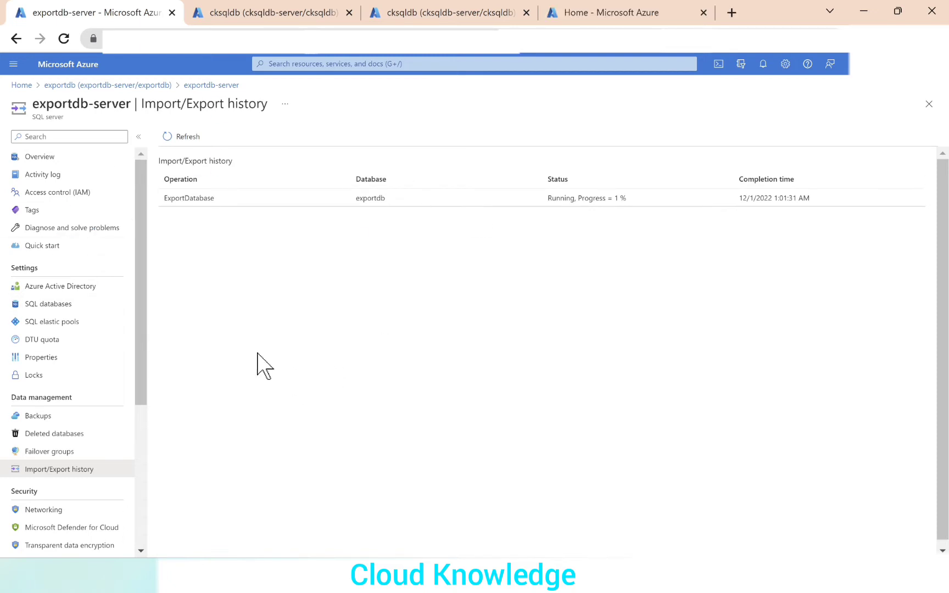
Step: Sign in to exportdb's query editor with SQL server authentication, allowlisting the client IP on the server, and expand the Tables folder
left_click(599, 12)
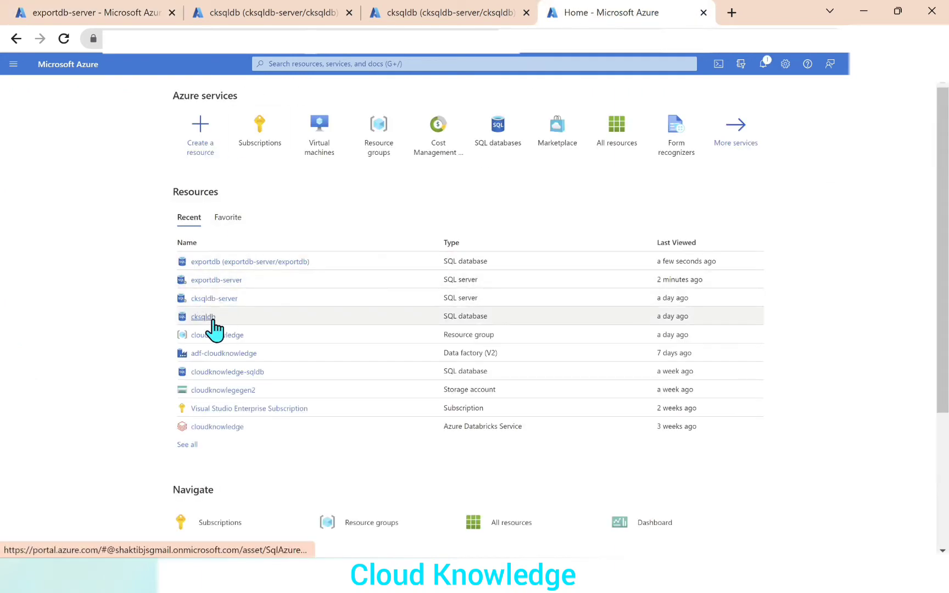
left_click(207, 261)
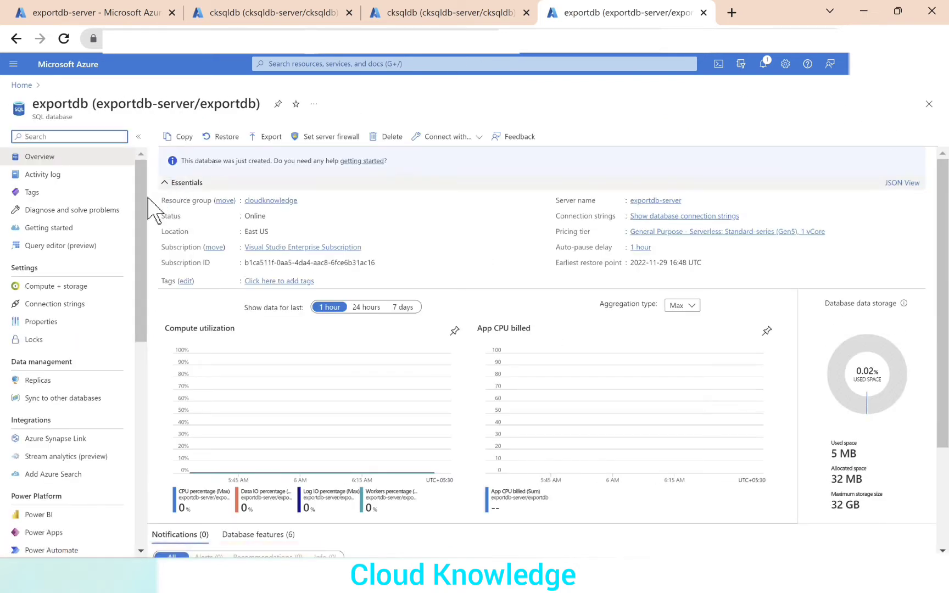
left_click(60, 247)
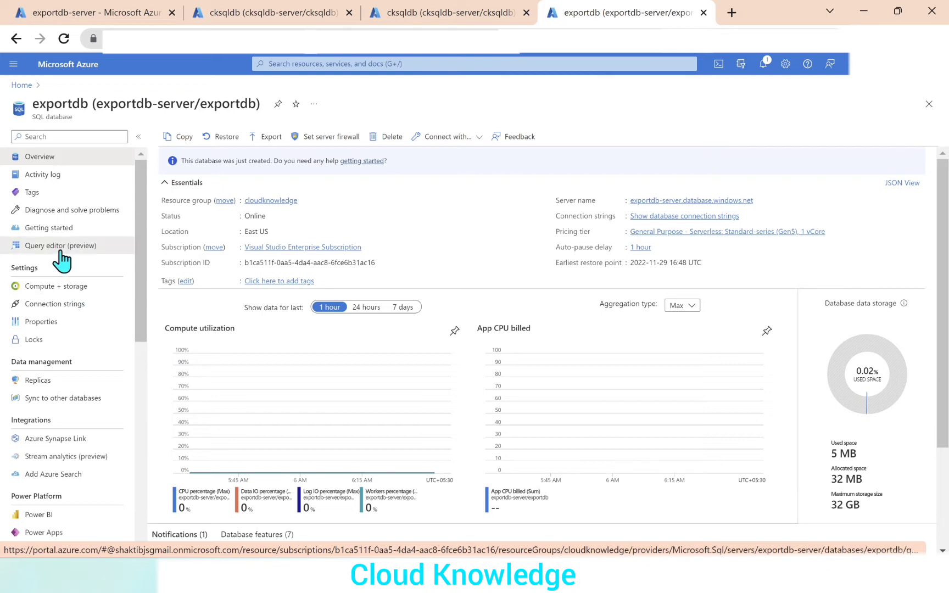
left_click(33, 247)
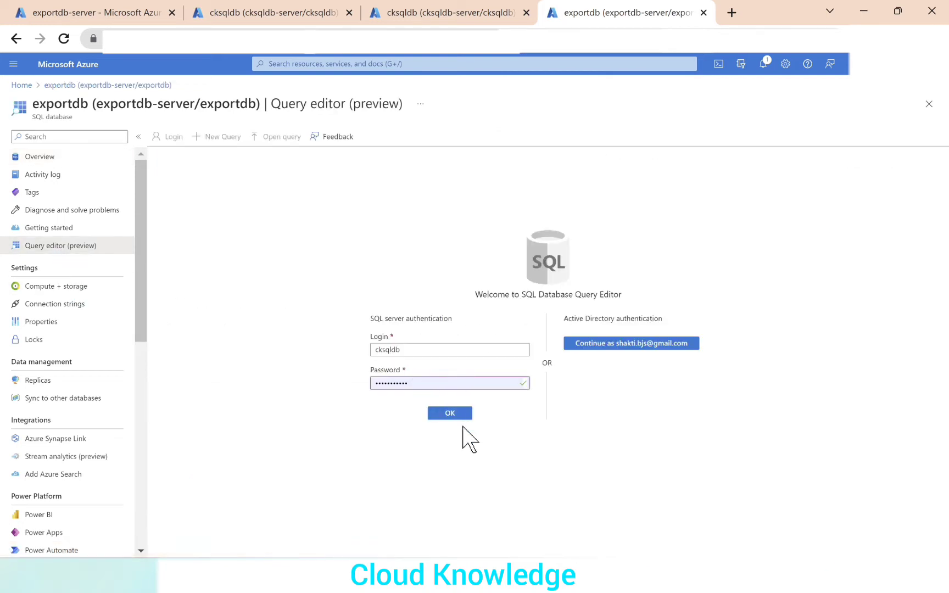
left_click(452, 415)
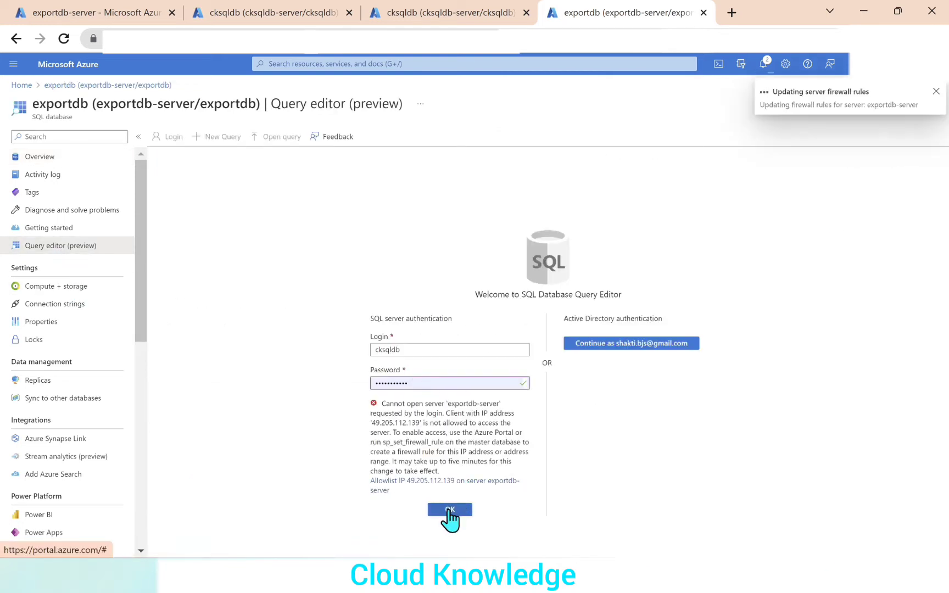
left_click(449, 510)
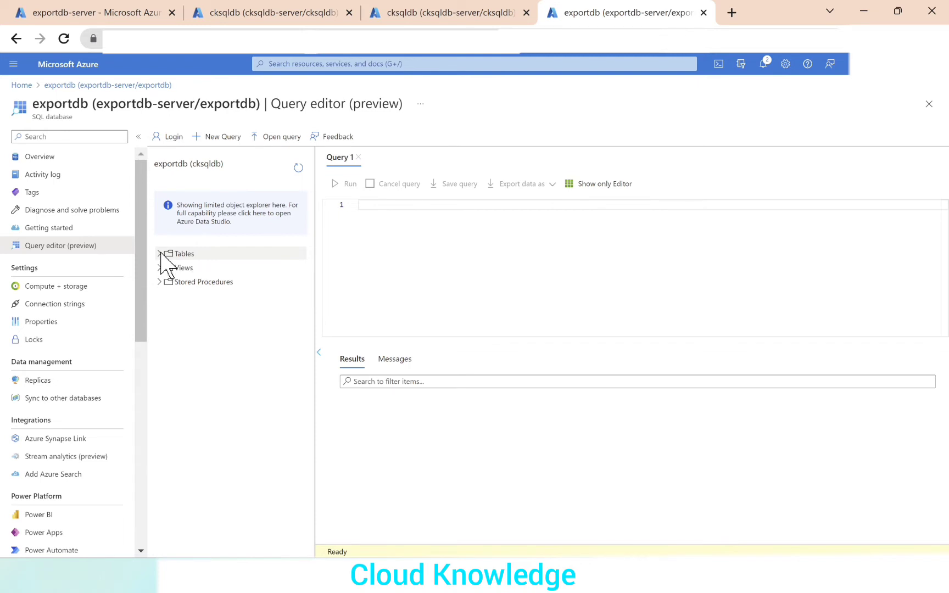
left_click(159, 253)
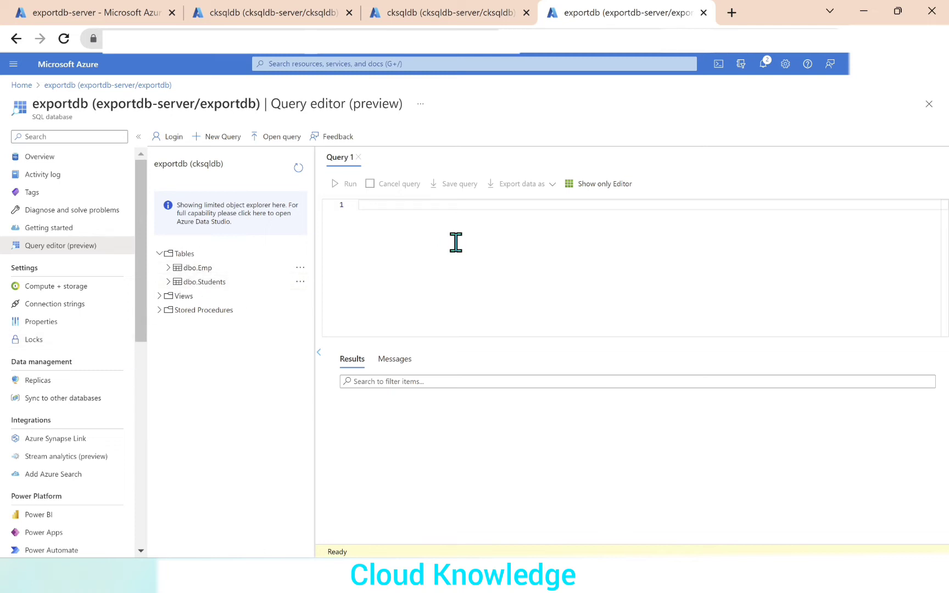
Step: Check the export status in the server history and open the importexport container of cloudknowlegegen2 to inspect the exported file
left_click(100, 12)
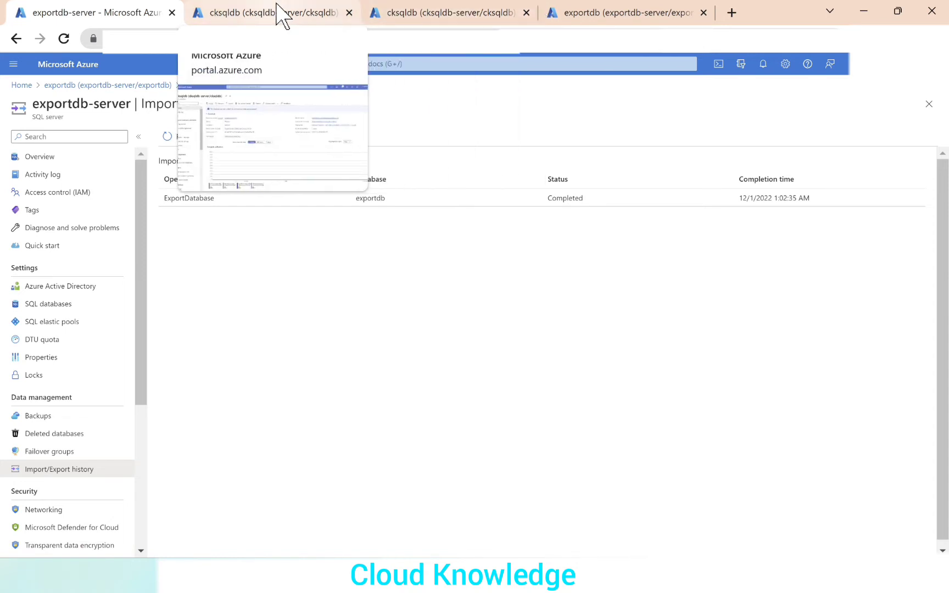
left_click(278, 12)
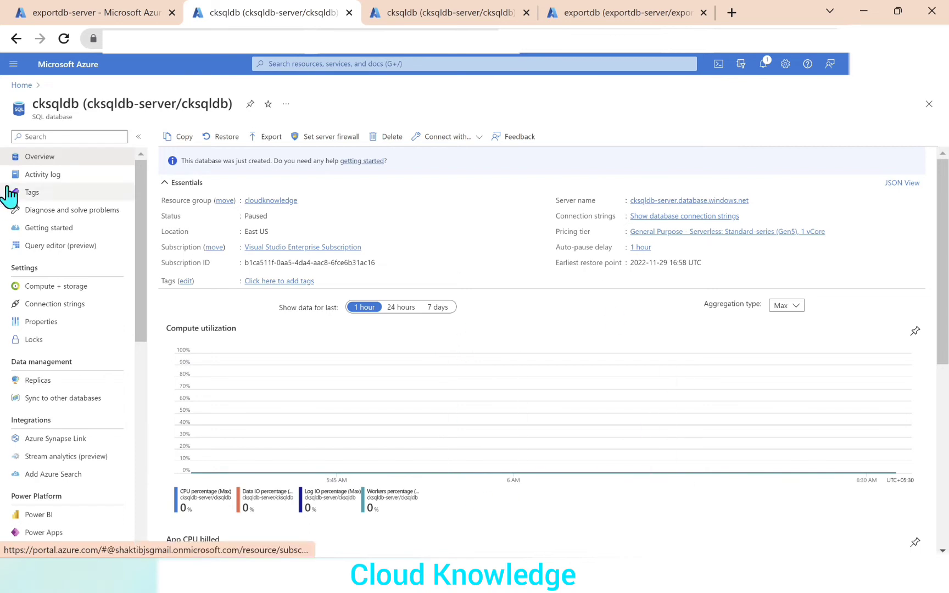
left_click(22, 85)
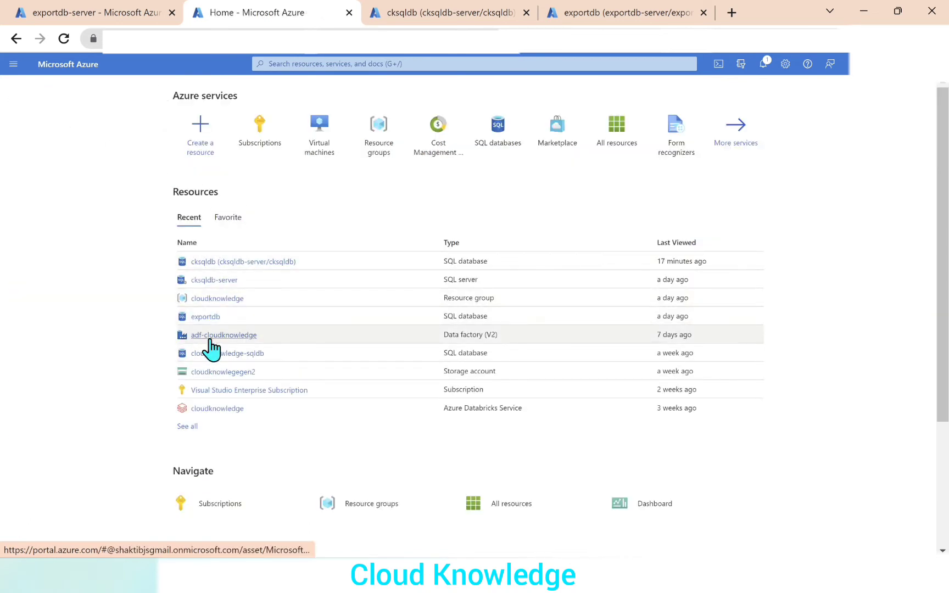
left_click(232, 298)
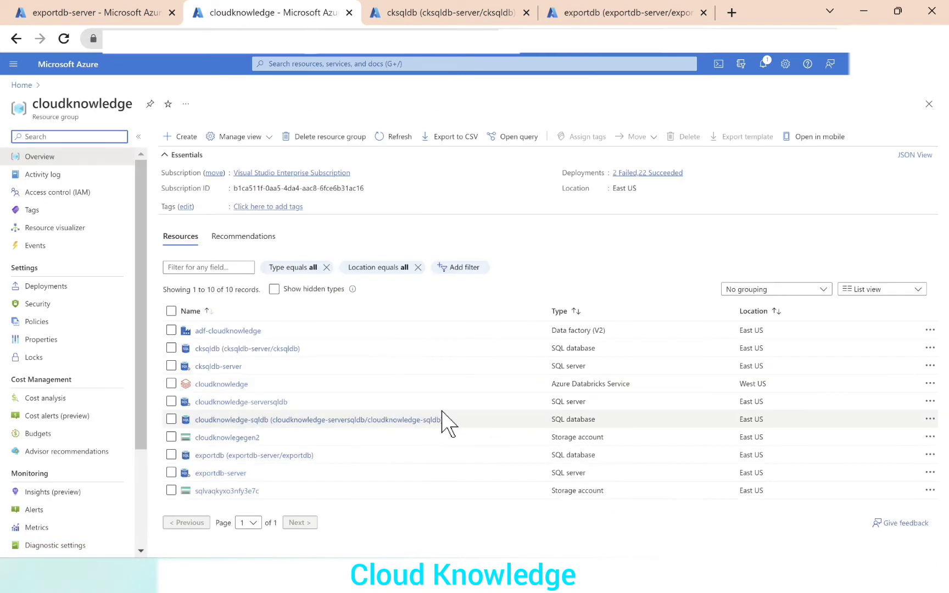
left_click(219, 438)
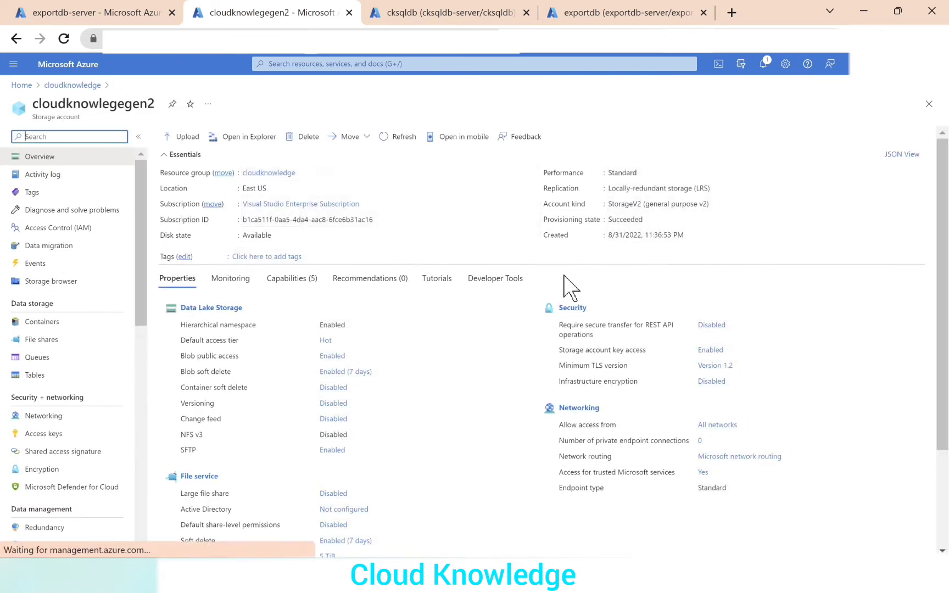
left_click(63, 323)
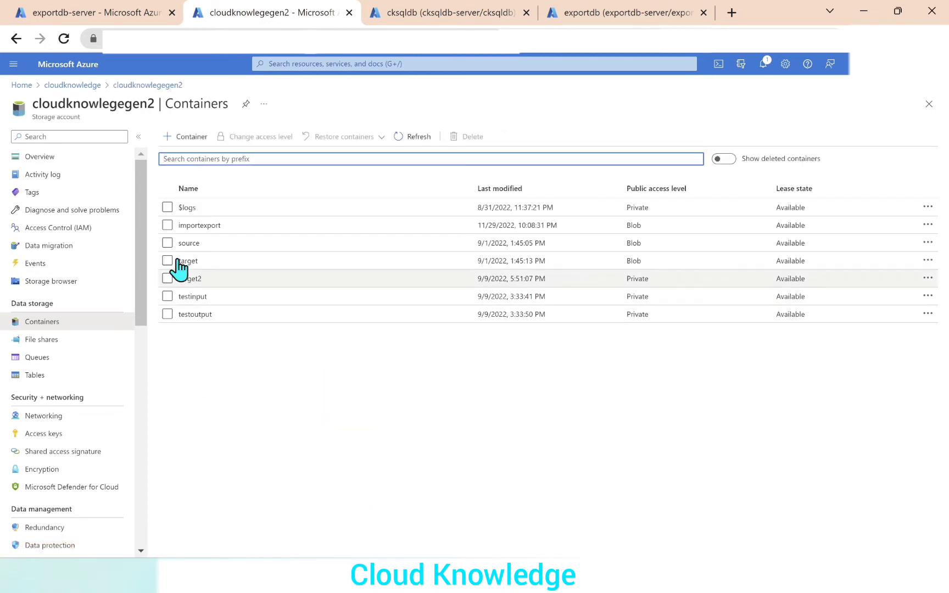
left_click(200, 226)
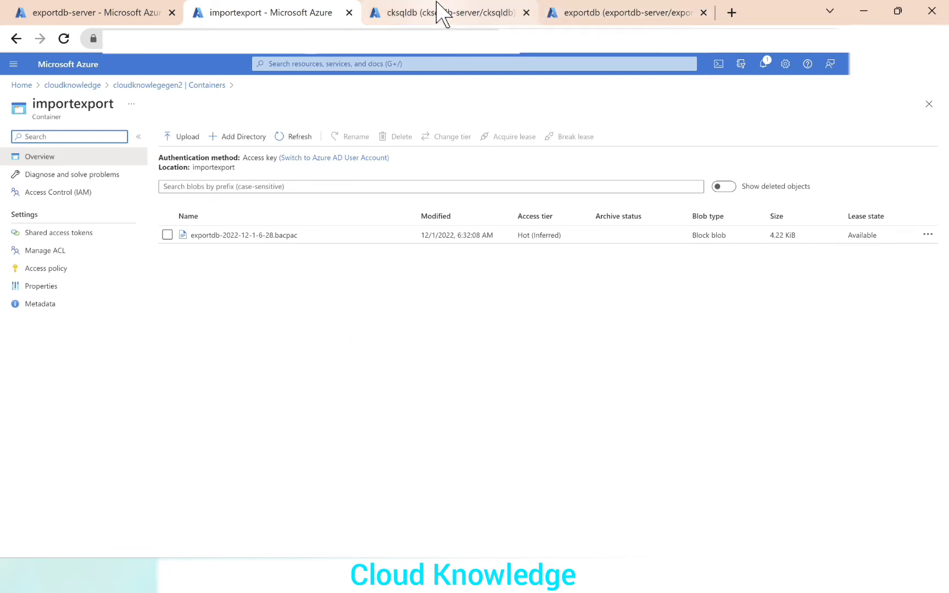
Step: Return to the portal home, open the cloudknowledge resource group and open the cksqldb database
mouse_move(441, 13)
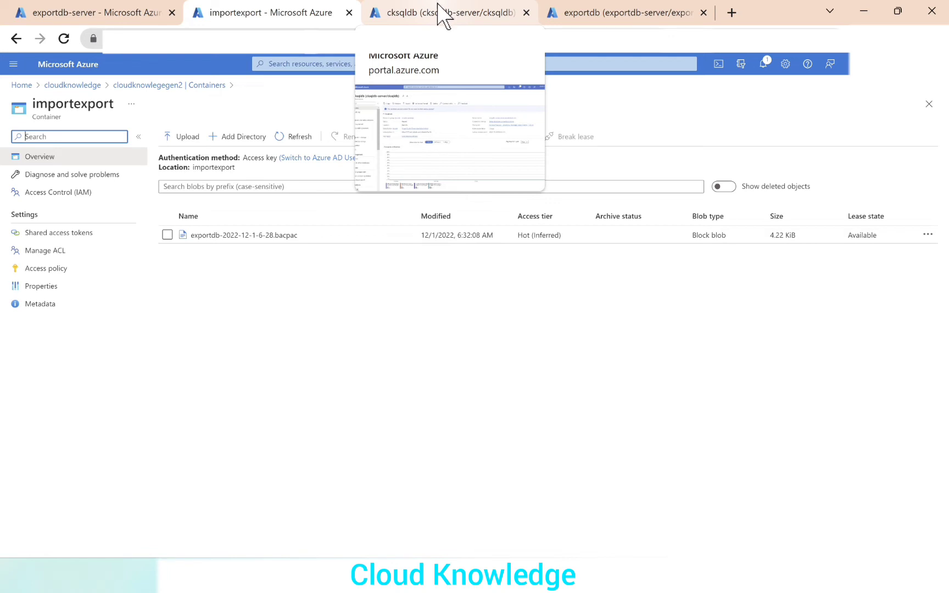
left_click(442, 13)
left_click(214, 12)
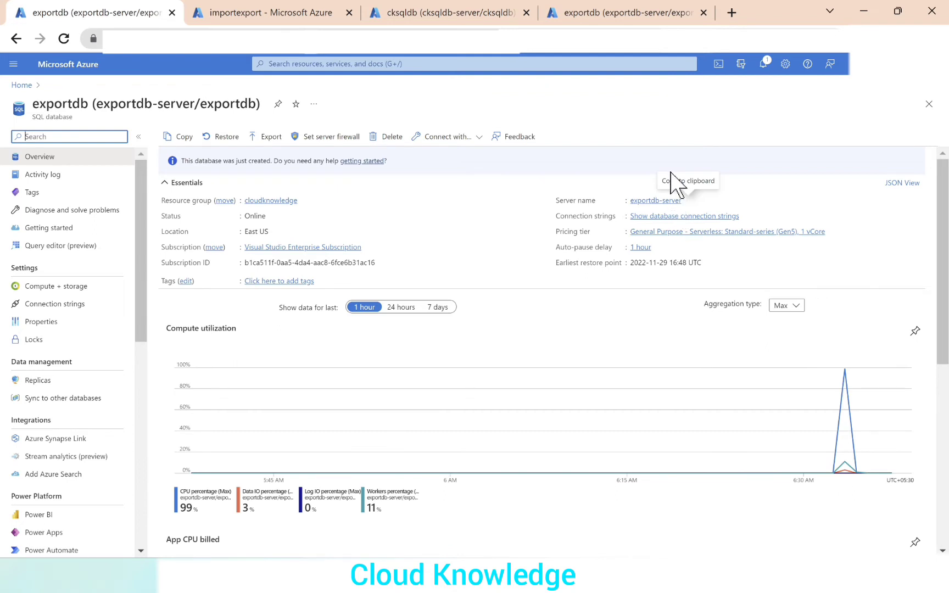
left_click(16, 84)
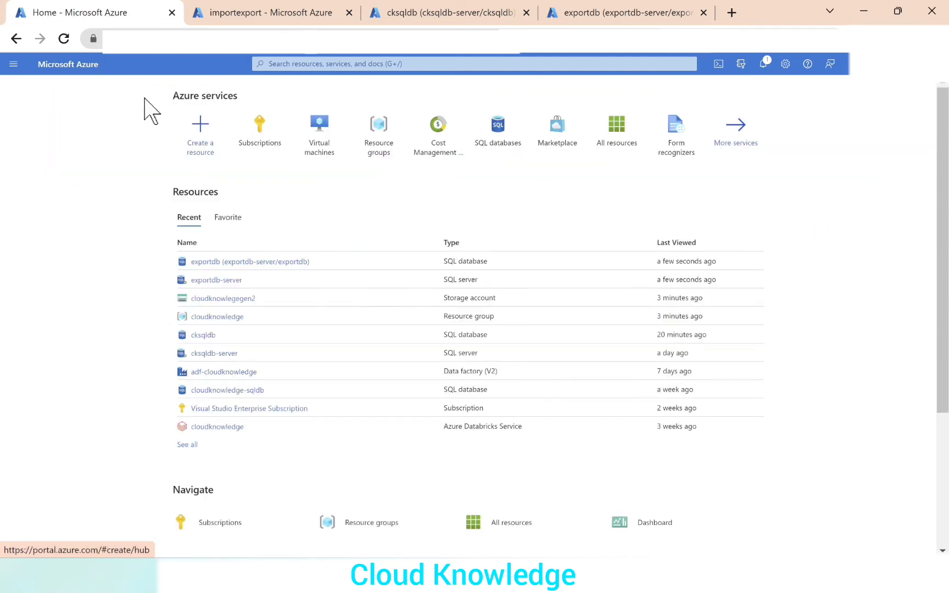
left_click(219, 317)
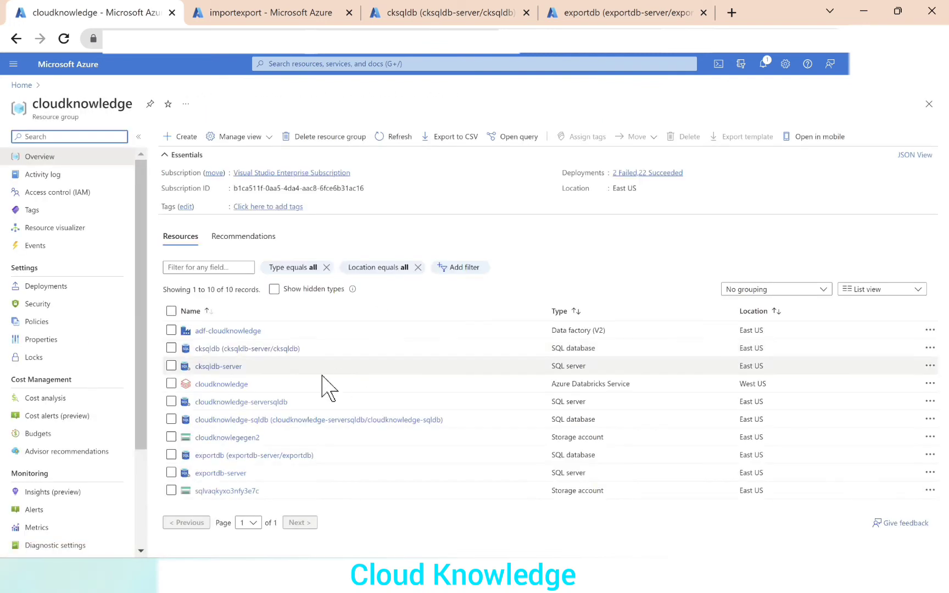
left_click(261, 350)
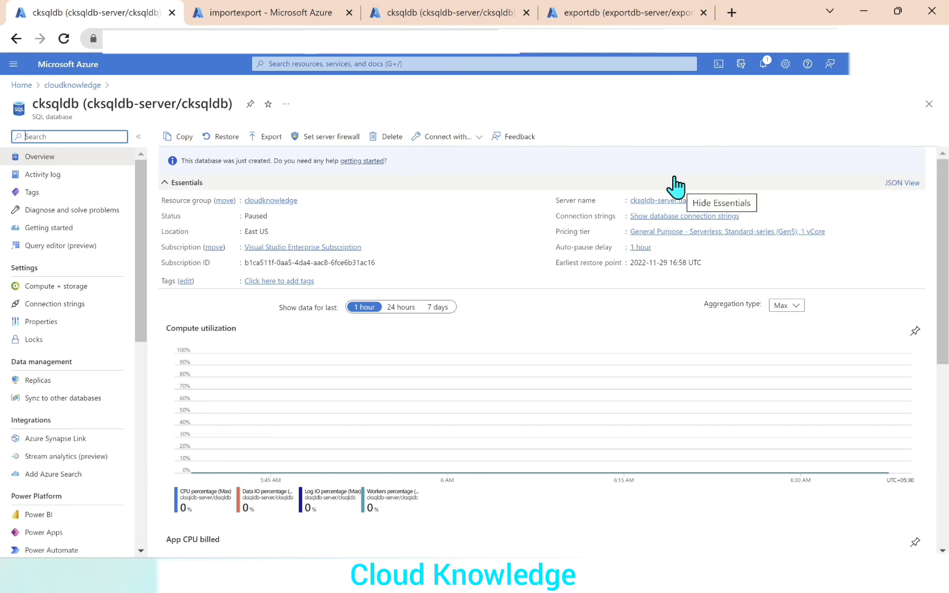
Step: Switch to the GitHub article on importing a BACPAC file, read how the database is created from blob storage, and return to the Azure portal
key("alt+Tab")
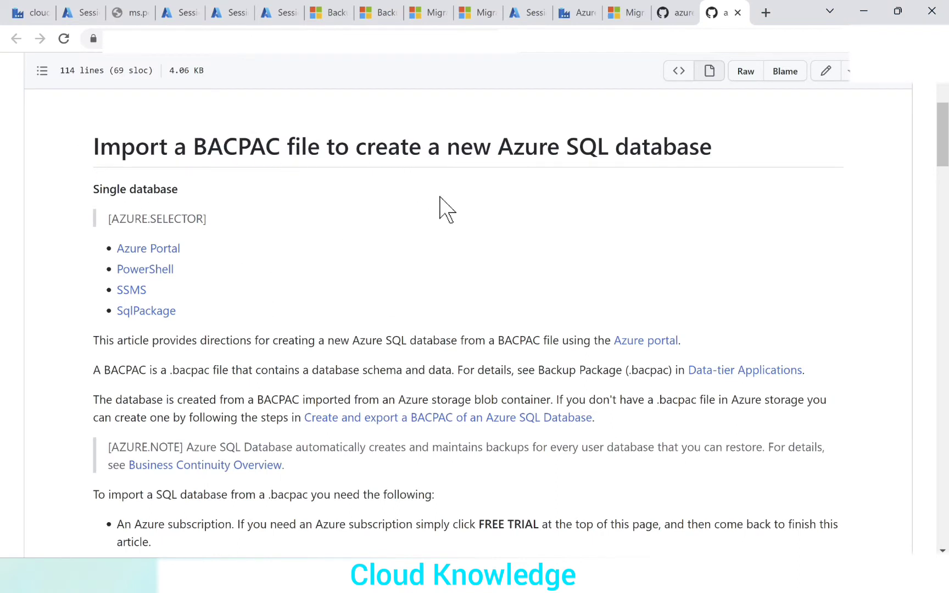
scroll(439, 212, "down", 1)
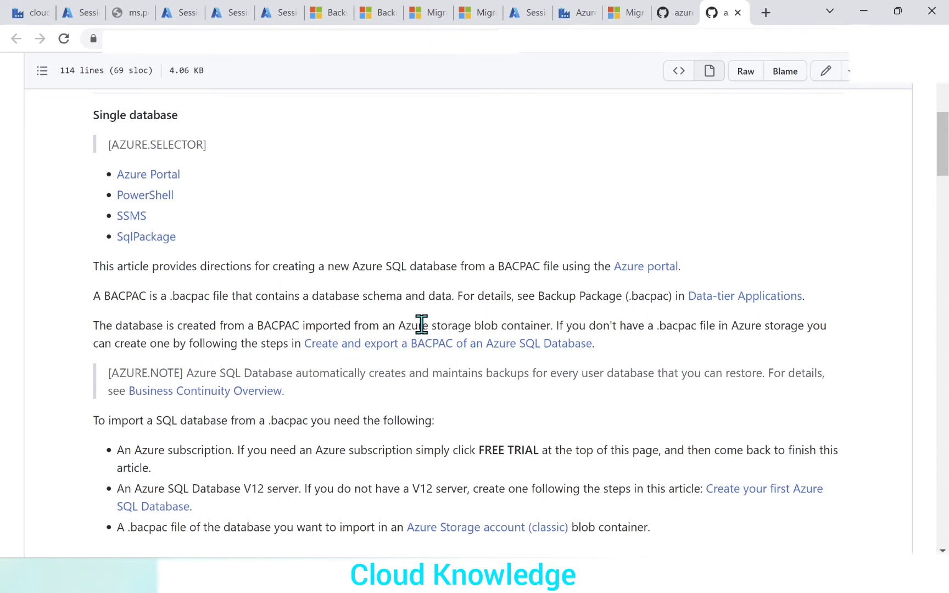
left_click_drag(256, 325, 560, 318)
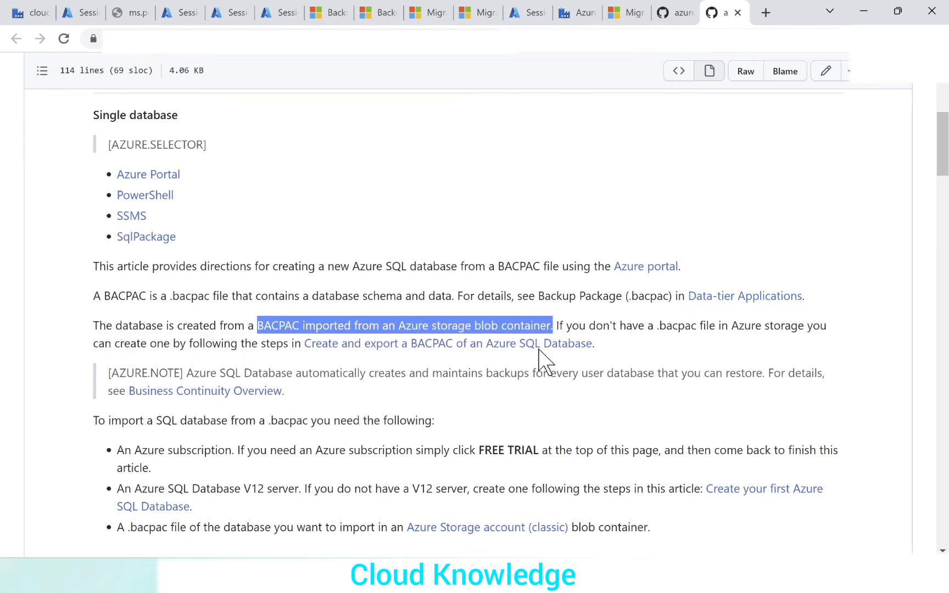
left_click_drag(192, 325, 551, 324)
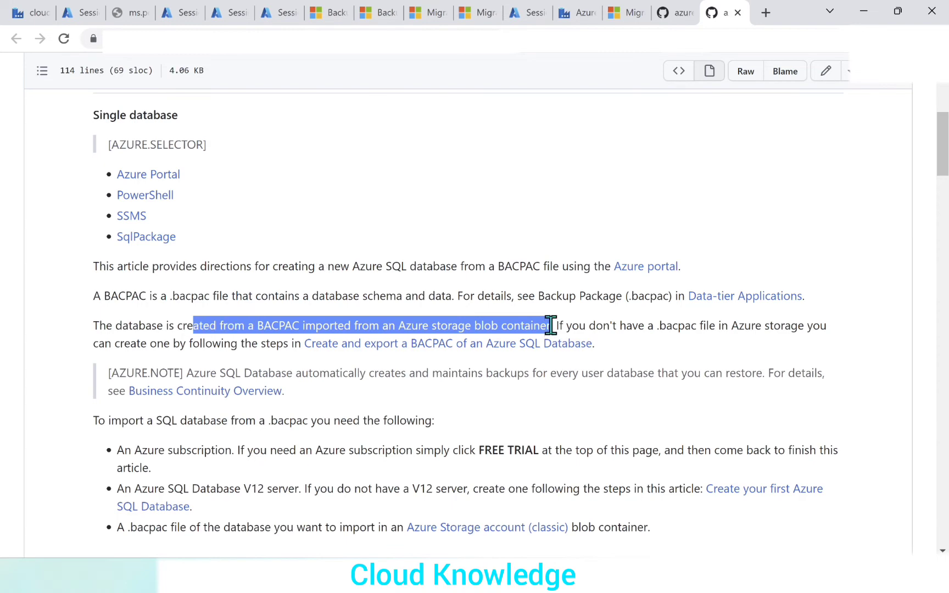
key("alt+Tab")
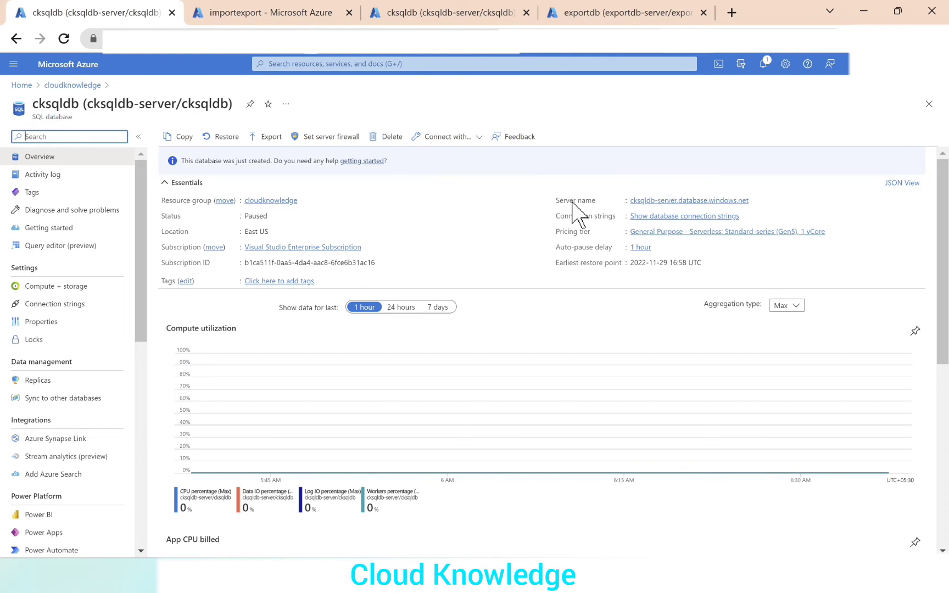
Step: Start a database import on cksqldb-server, selecting exportdb-2022-12-1-6-28.bacpac from the importexport container of cloudknowlegegen2 as the backup
left_click(669, 201)
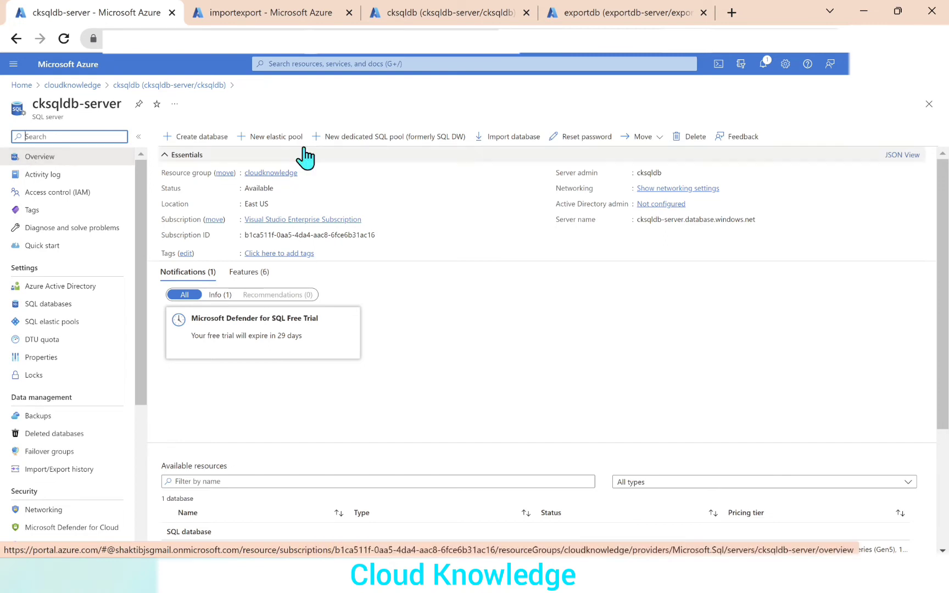
left_click(501, 138)
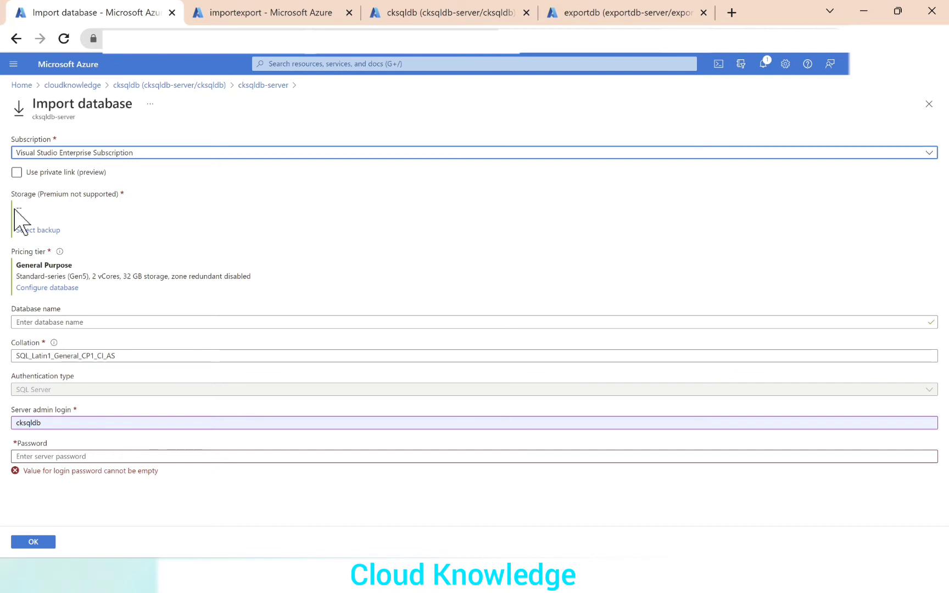
left_click(36, 231)
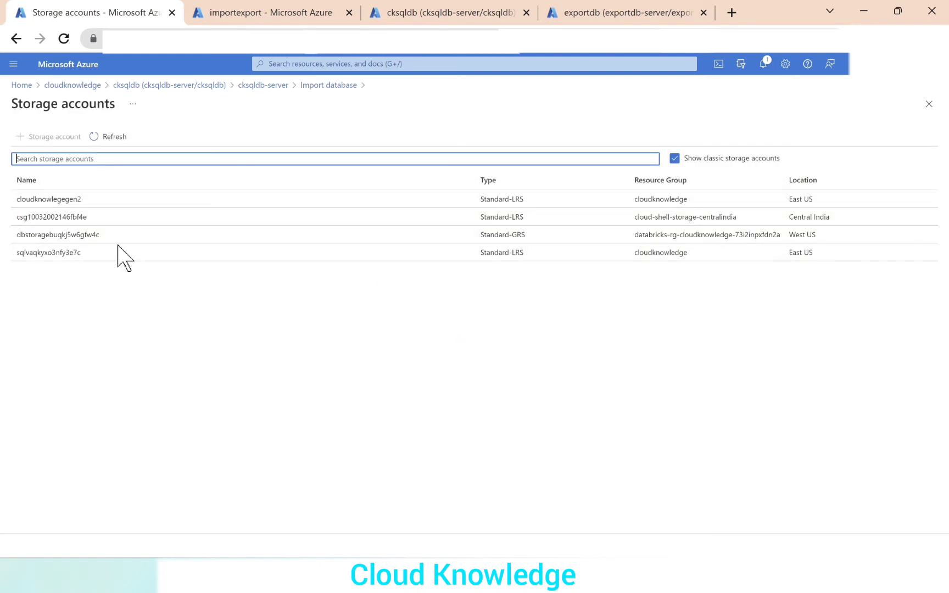
left_click(65, 200)
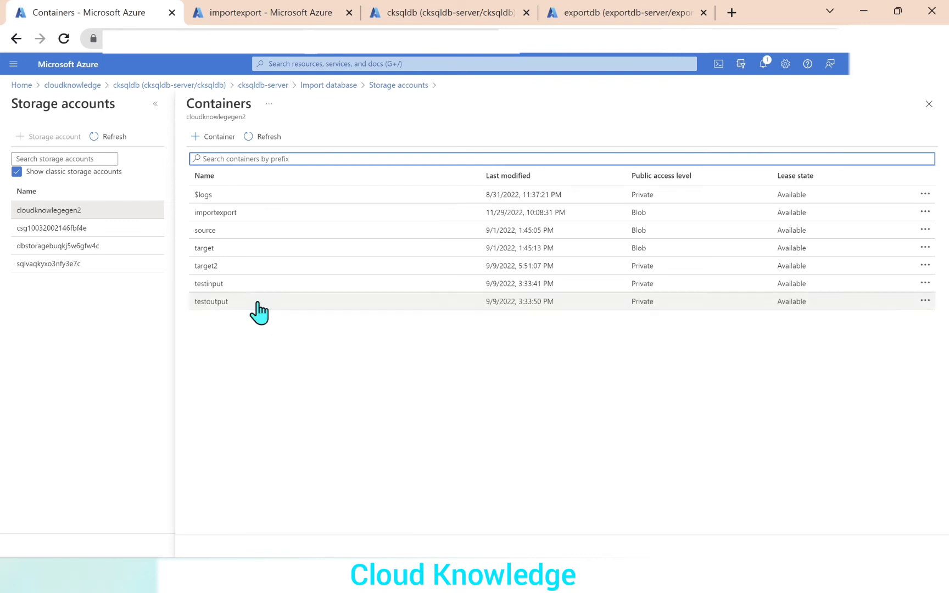
left_click(208, 212)
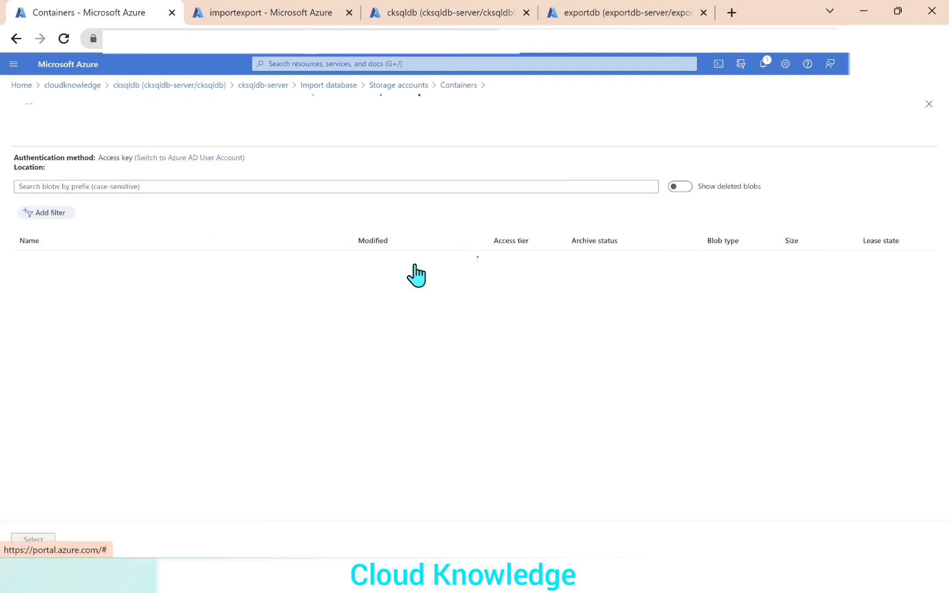
left_click(90, 264)
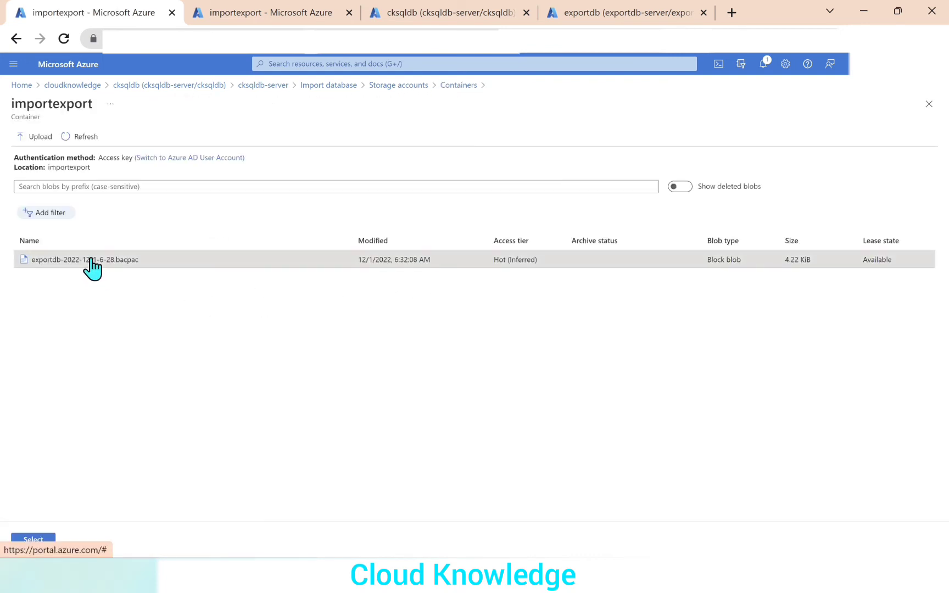
left_click(43, 539)
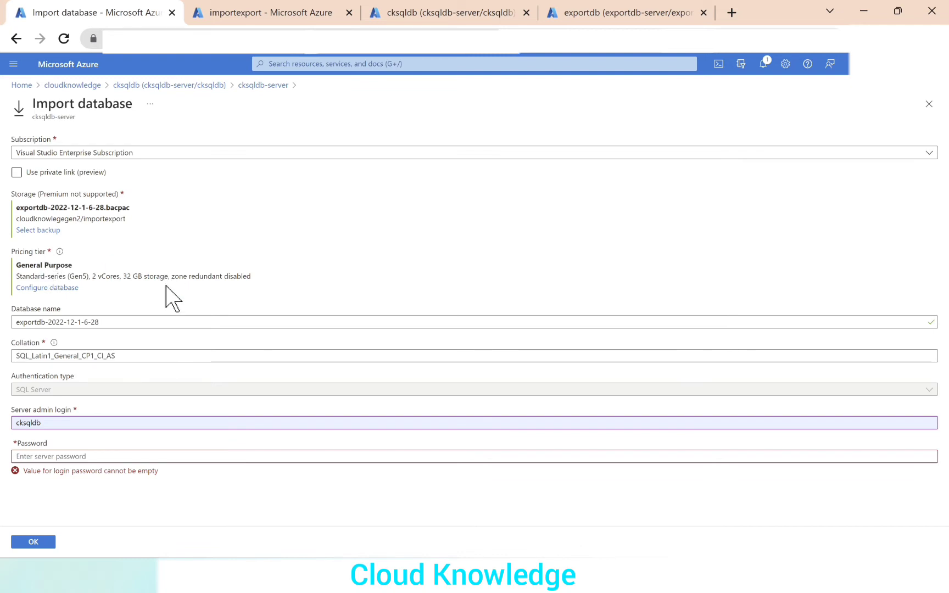
Step: Configure the imported database's pricing tier with the Serverless compute tier and apply it
left_click(46, 288)
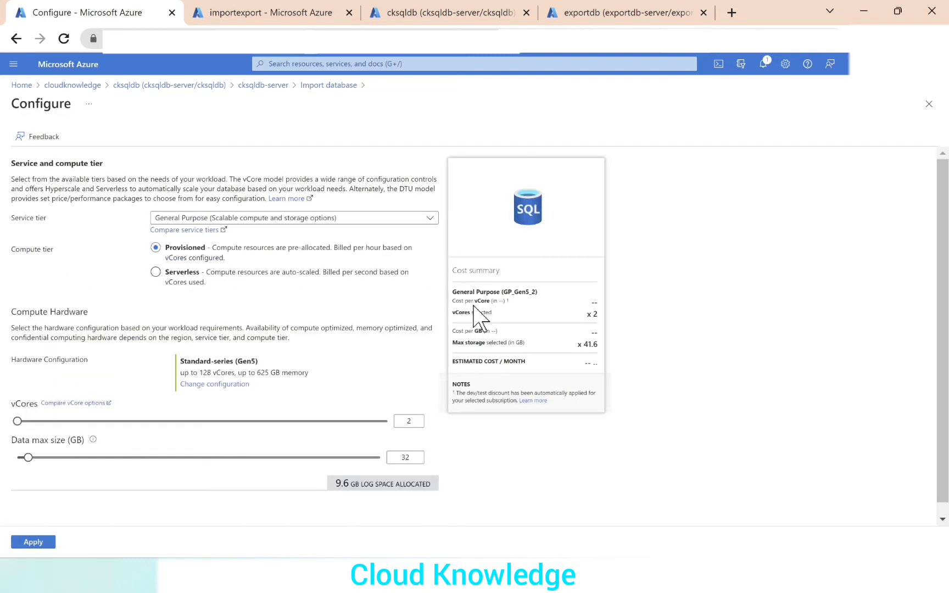
left_click(155, 272)
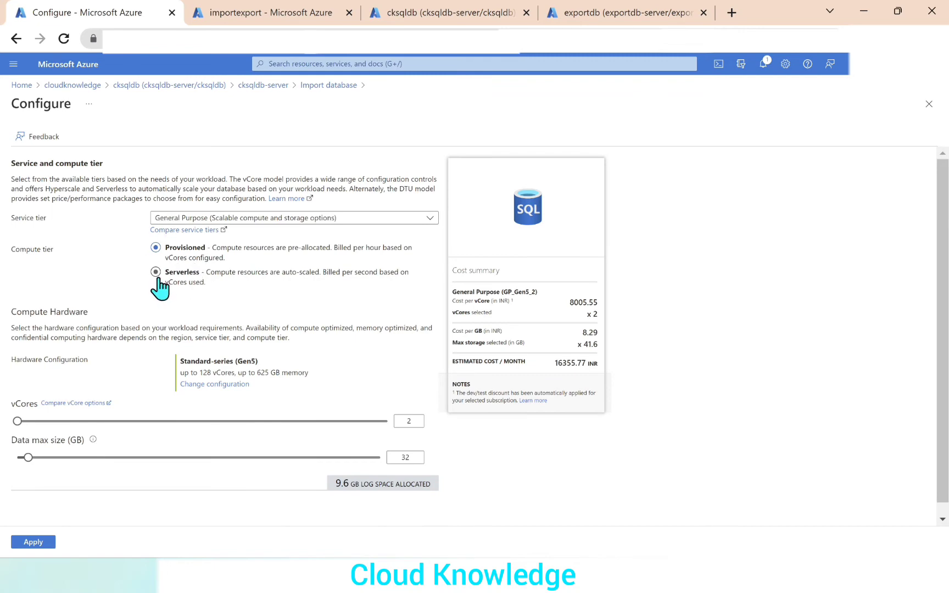
scroll(297, 398, "down", 3)
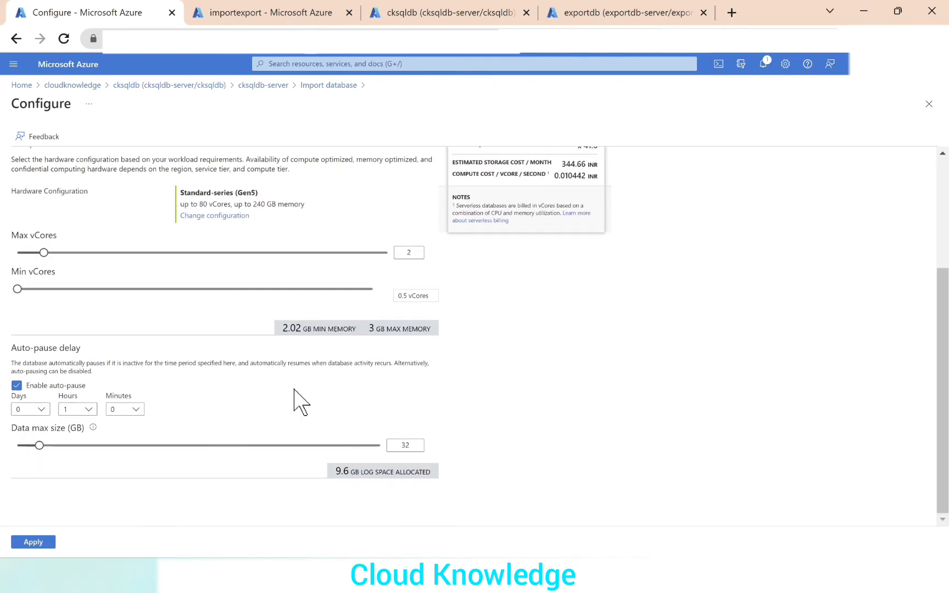
left_click(33, 544)
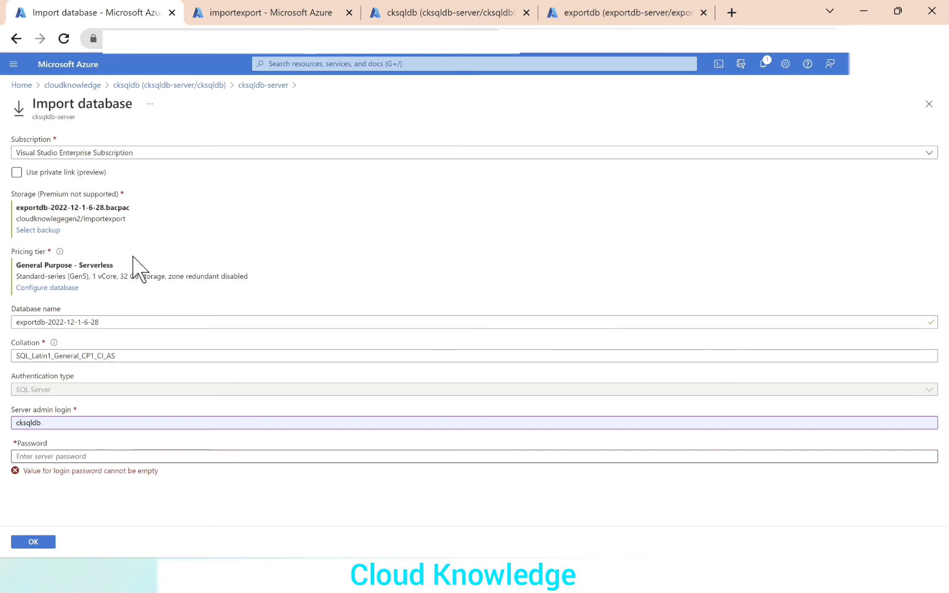
left_click(148, 322)
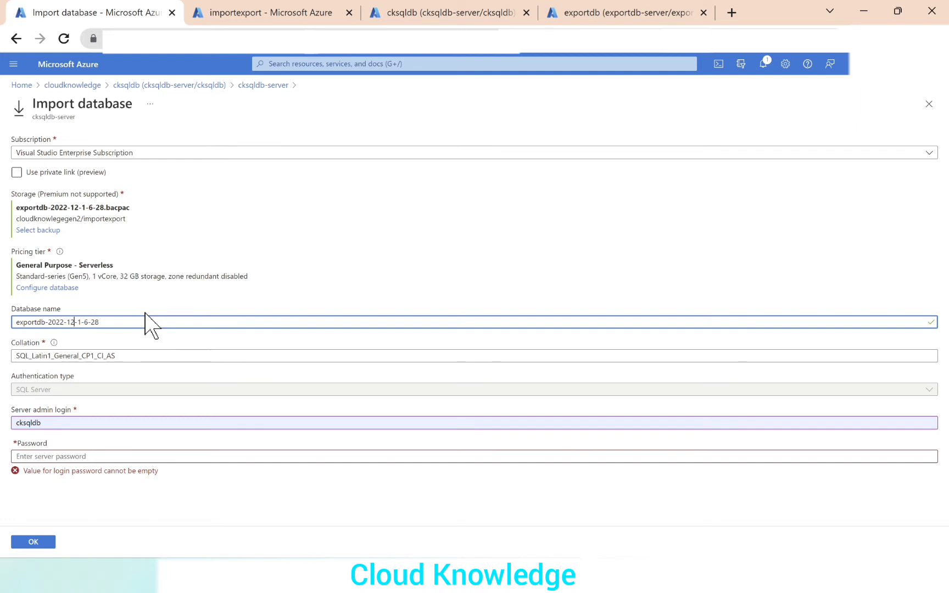
key("Home")
type("imported-")
Step: Keep cksqldb as the server admin login, enter the server password and submit the database import
left_click(57, 424)
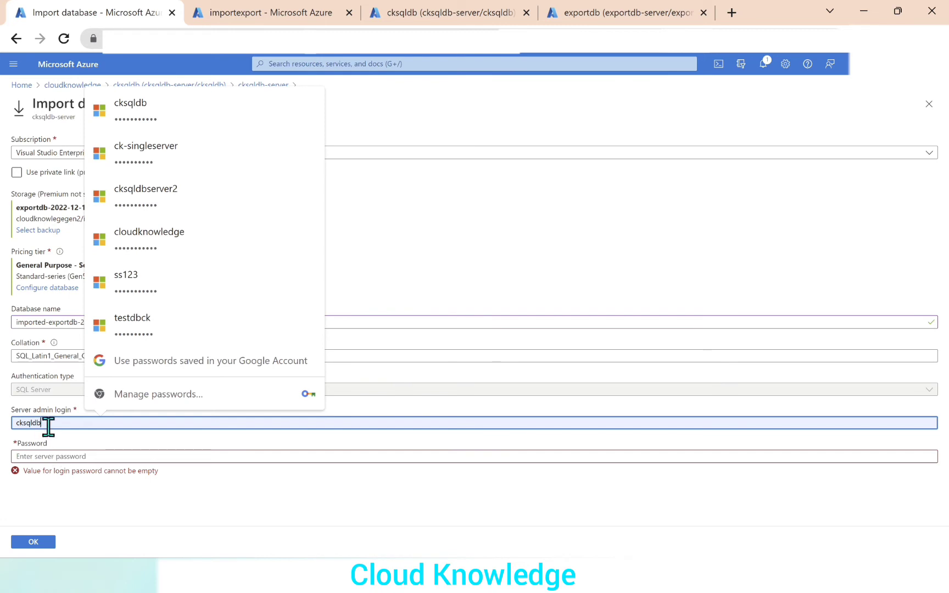
left_click(66, 456)
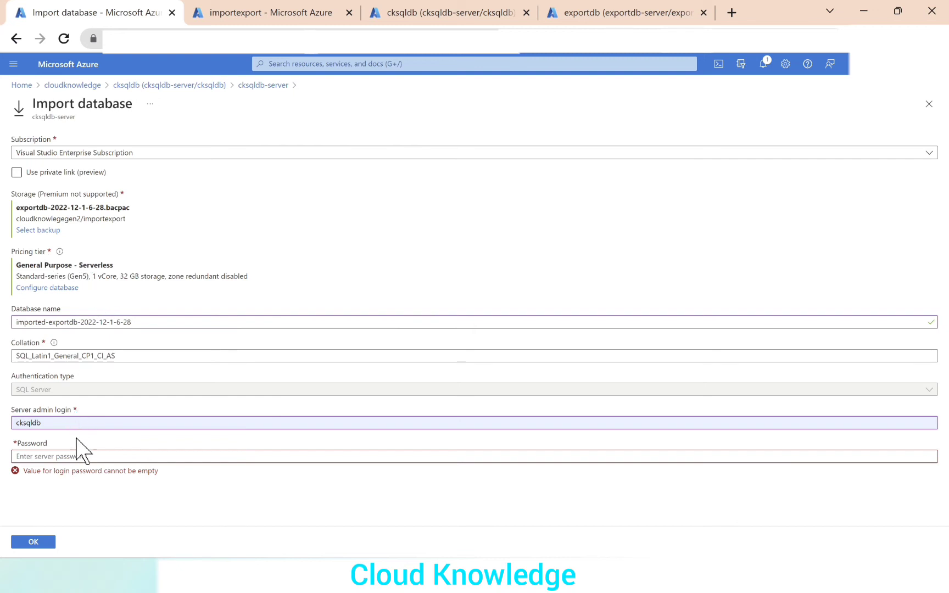
left_click(51, 452)
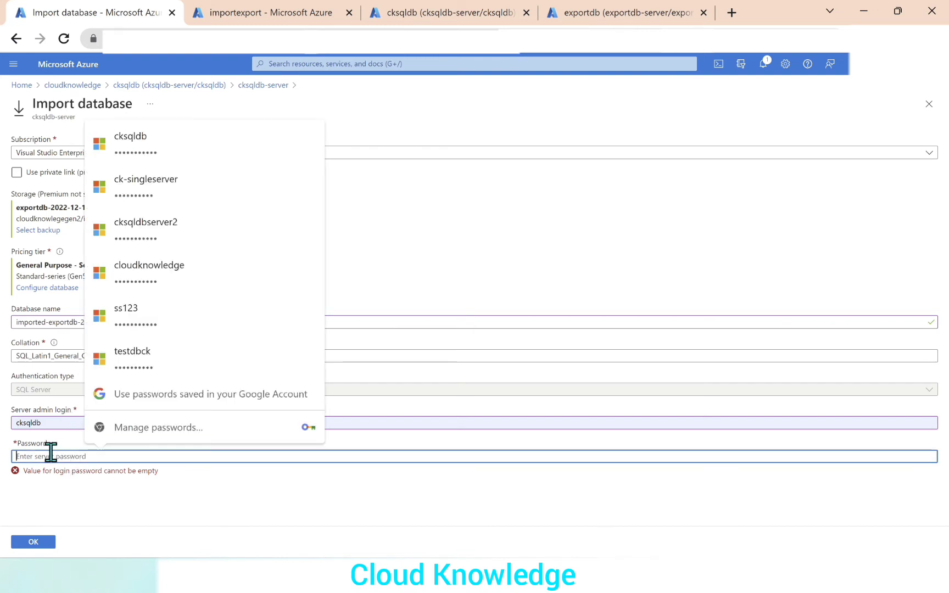
key("ctrl+v")
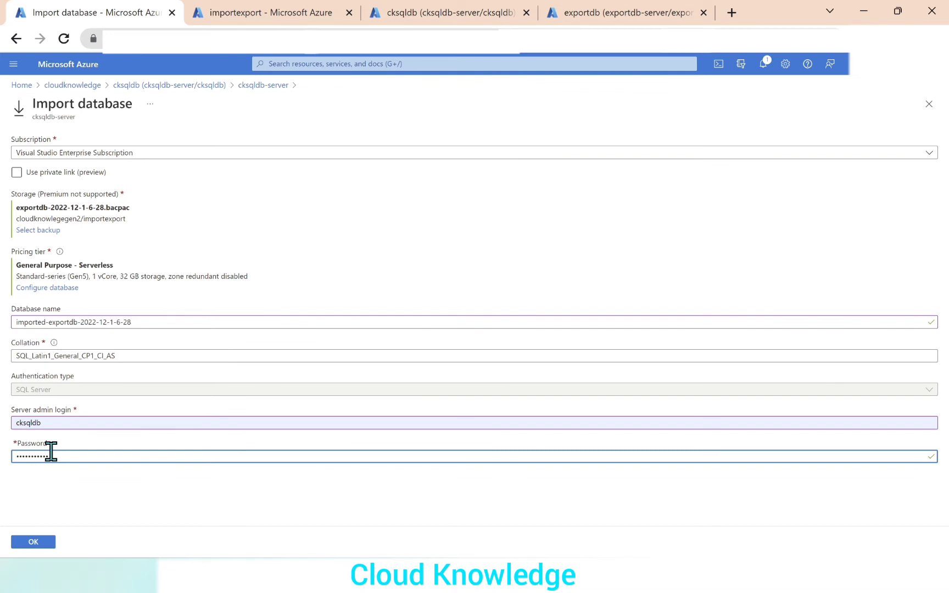
left_click(34, 544)
Step: Review the import request notification, then check the import status in cksqldb-server's import/export history, refreshing the list
left_click(763, 64)
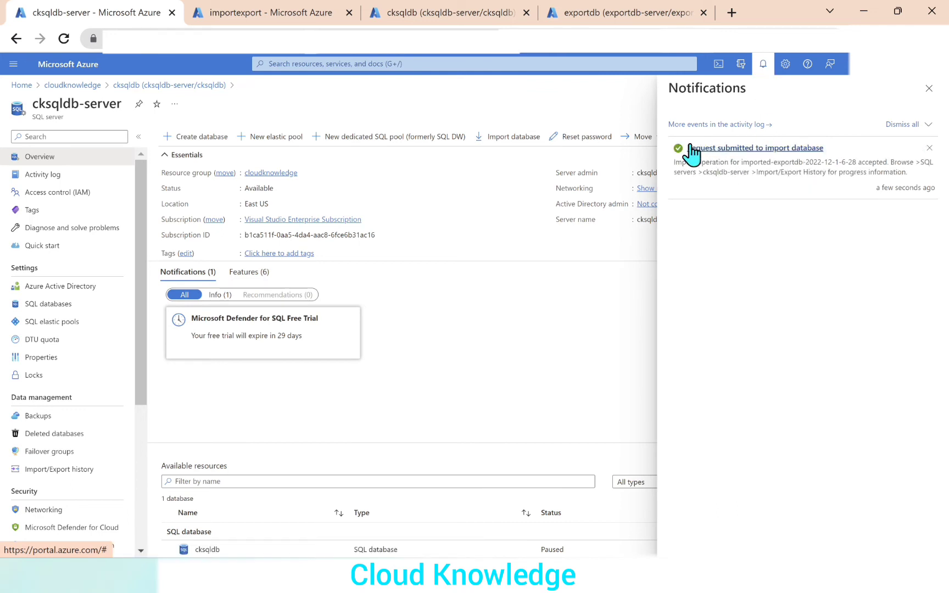
left_click(767, 66)
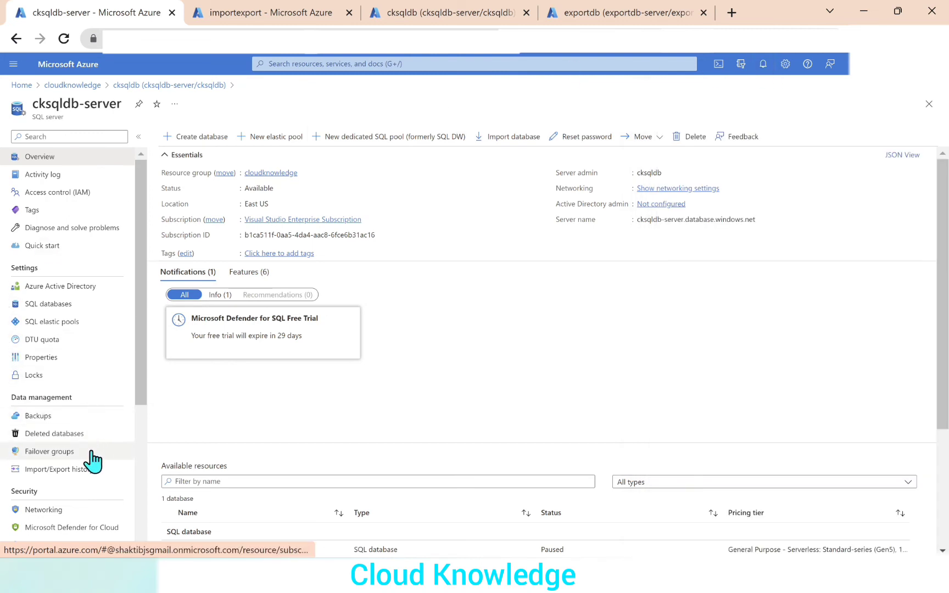
left_click(58, 470)
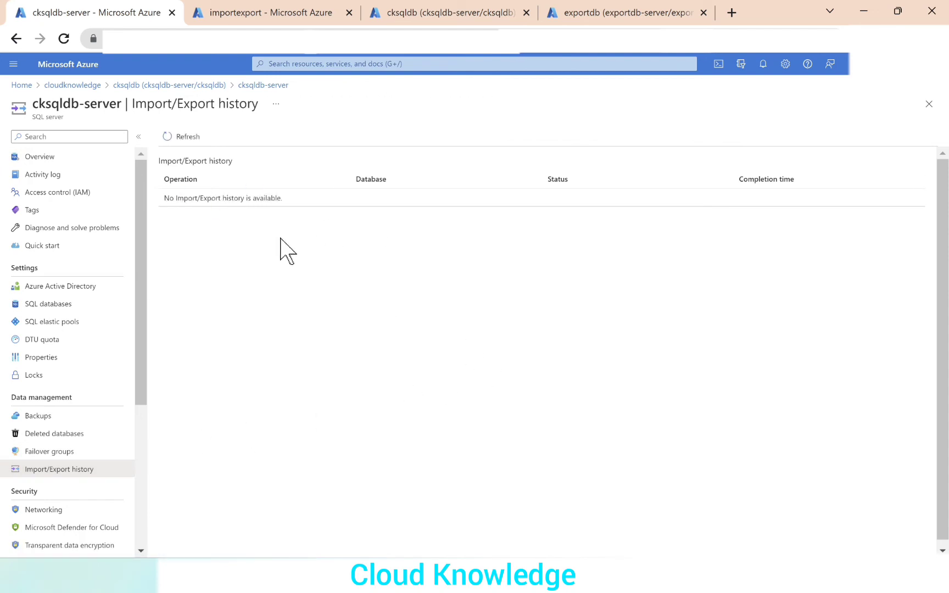
left_click(189, 137)
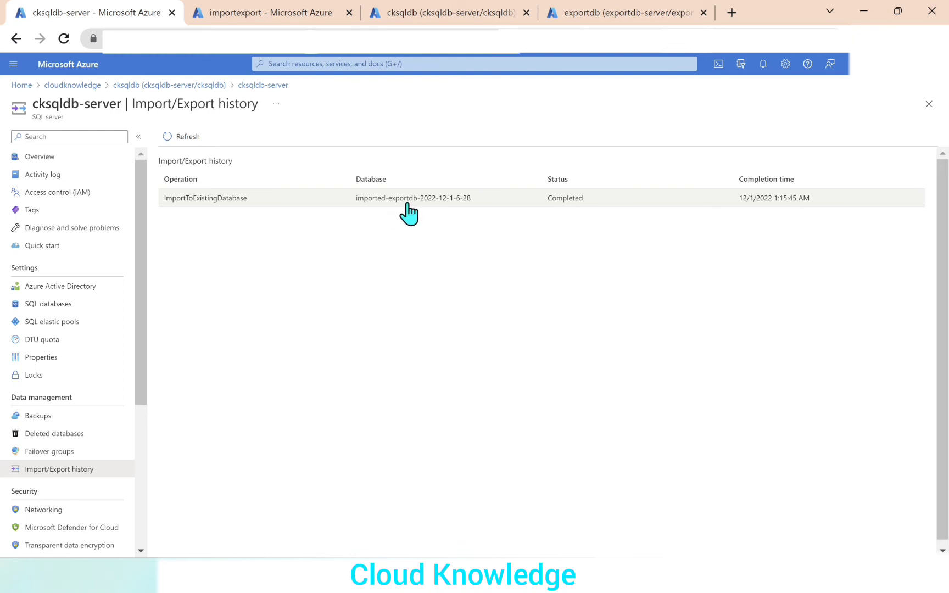
left_click_drag(33, 102, 129, 102)
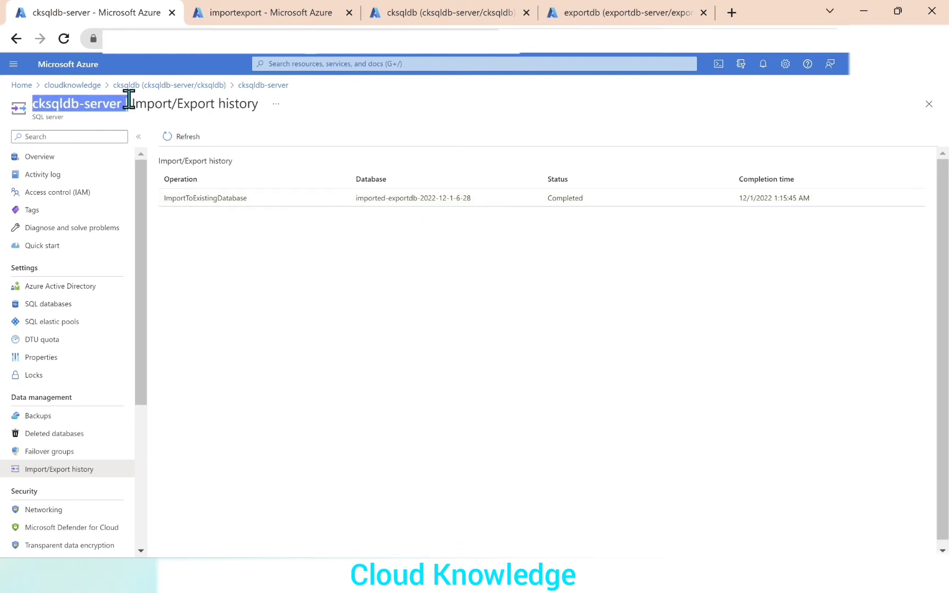
left_click(500, 281)
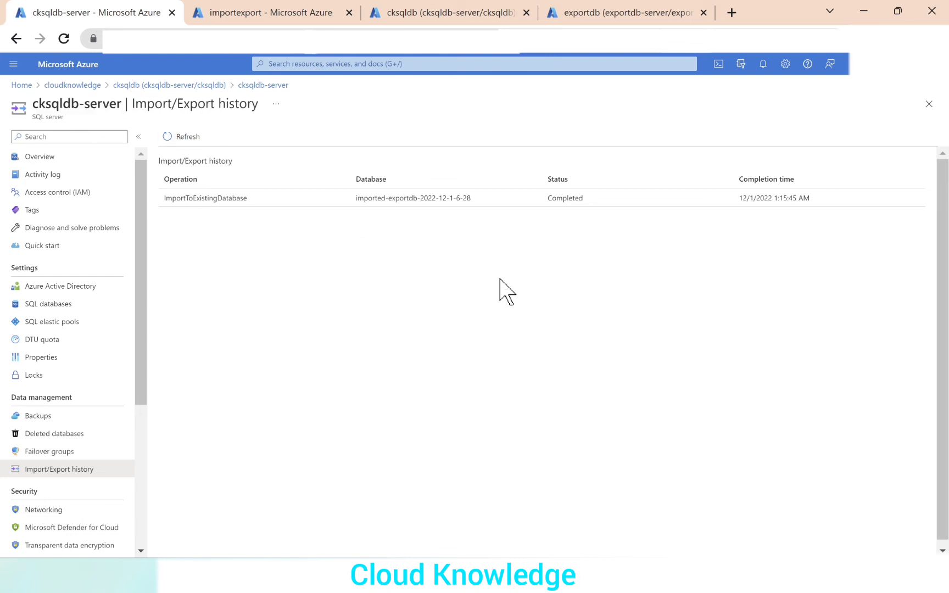
left_click(21, 86)
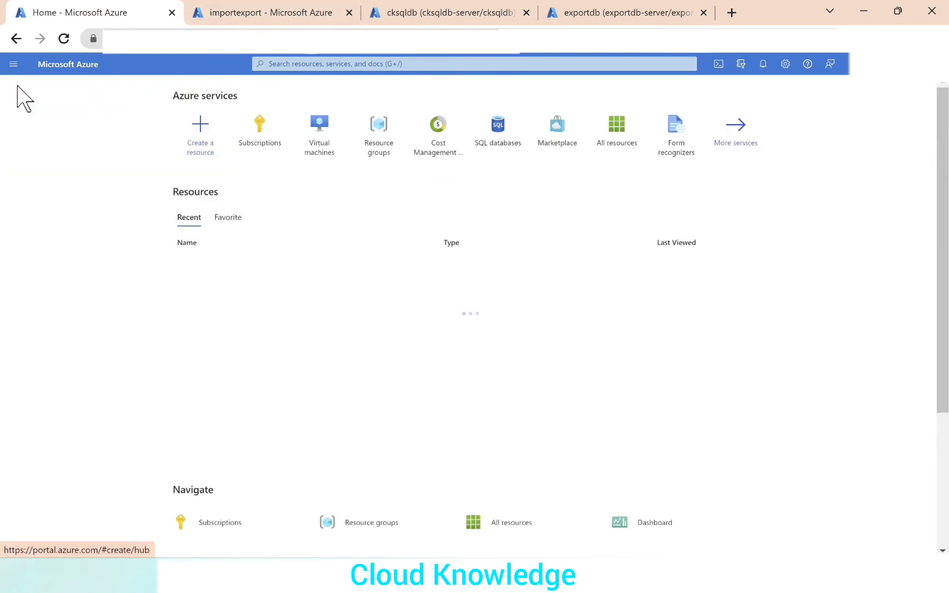
left_click(217, 298)
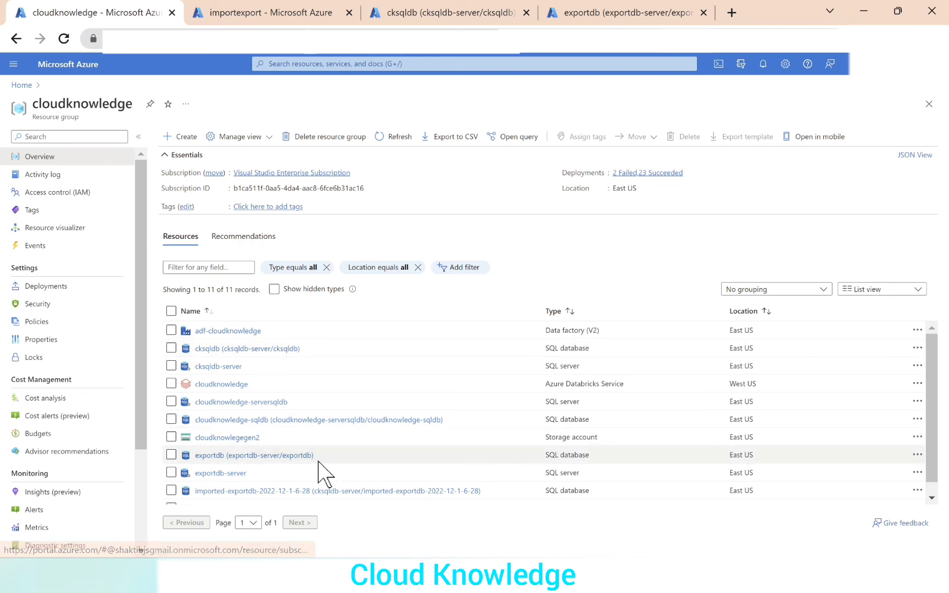
scroll(324, 472, "down", 1)
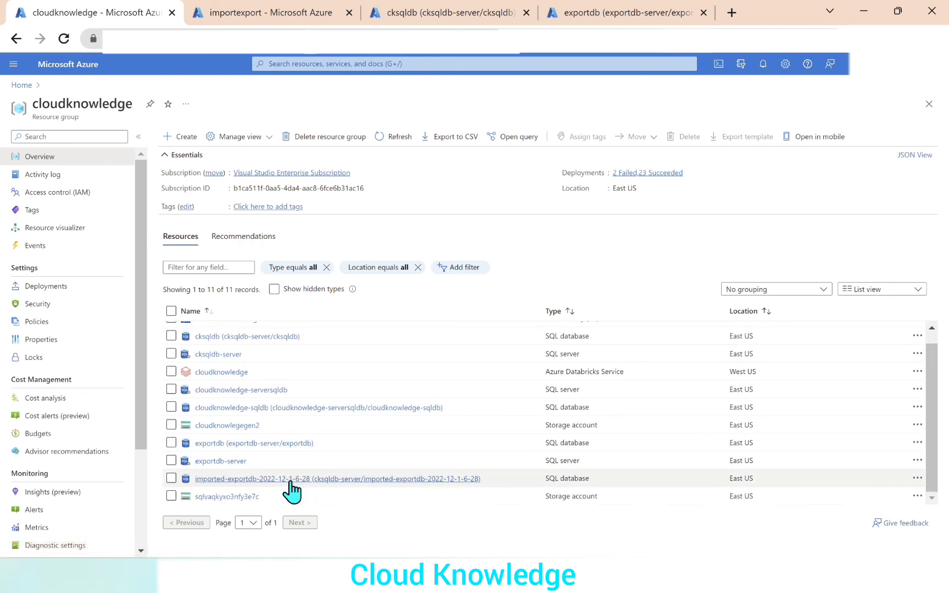
left_click(226, 481)
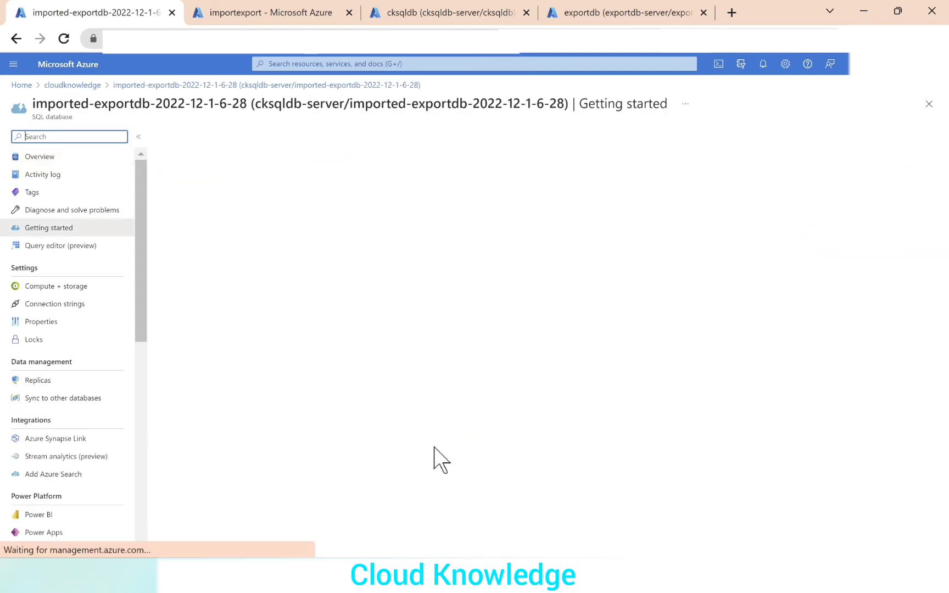
left_click(53, 156)
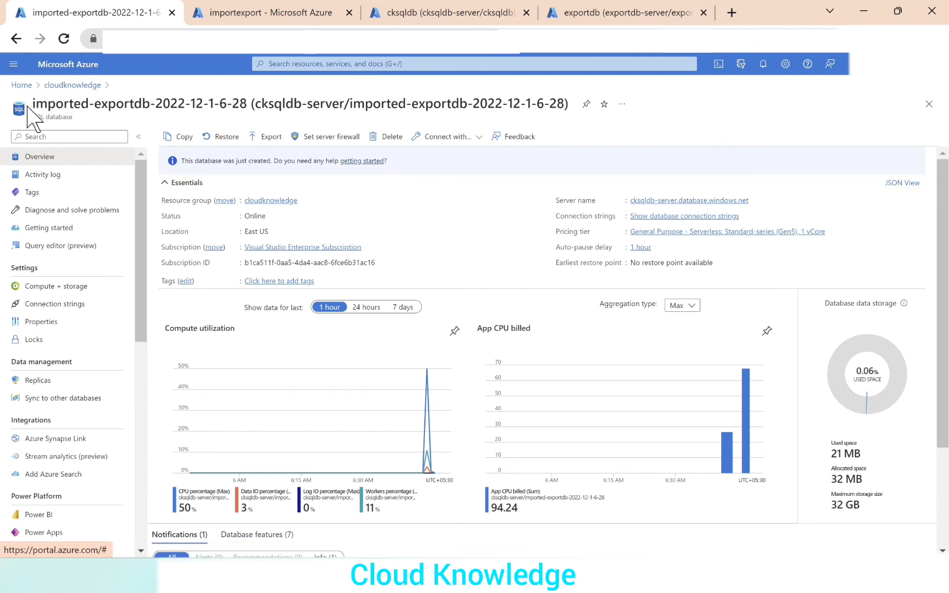
left_click_drag(34, 104, 248, 103)
left_click(608, 172)
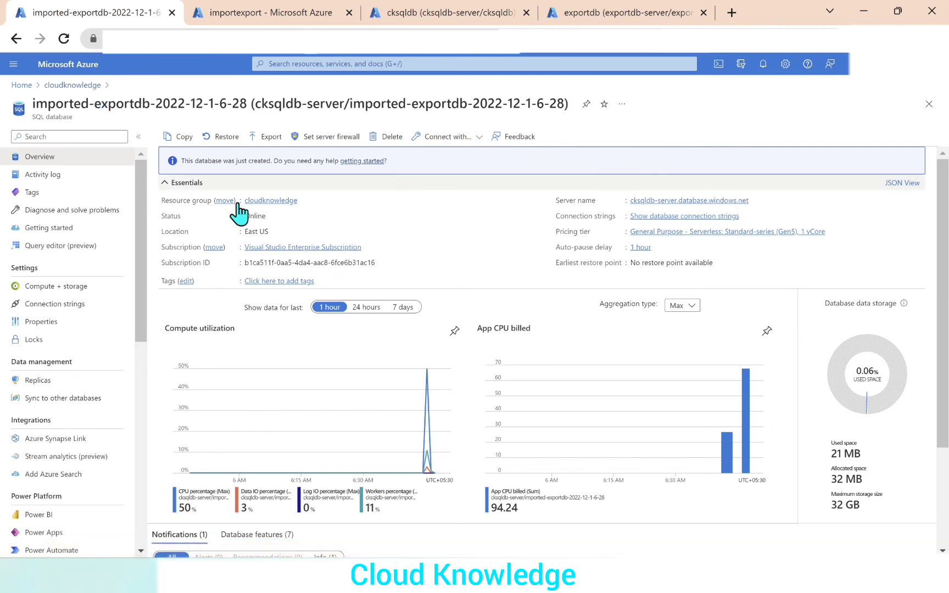
Step: Open the imported database's query editor and try to sign in with SQL server authentication as cksqldb, entering the server password
left_click(46, 250)
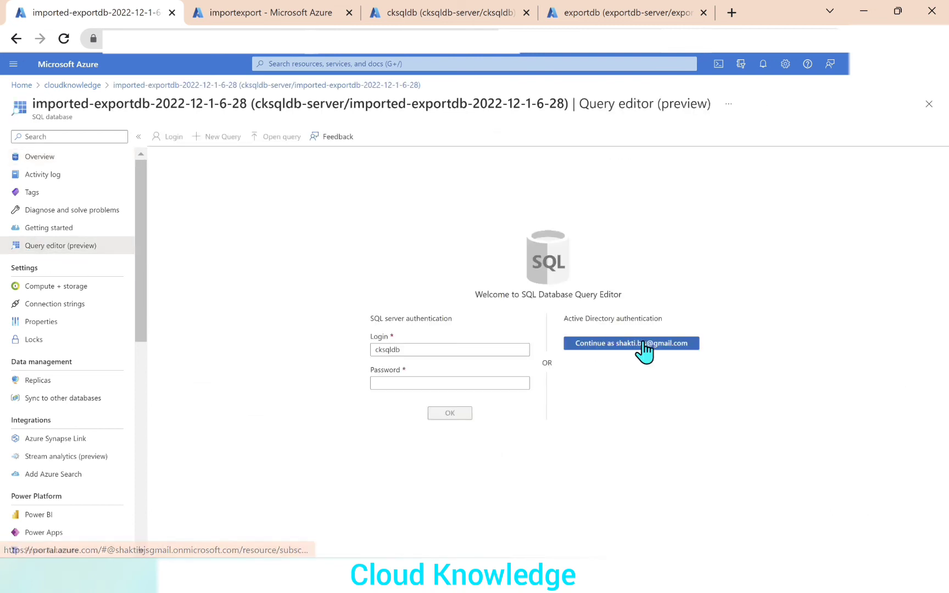
left_click(455, 382)
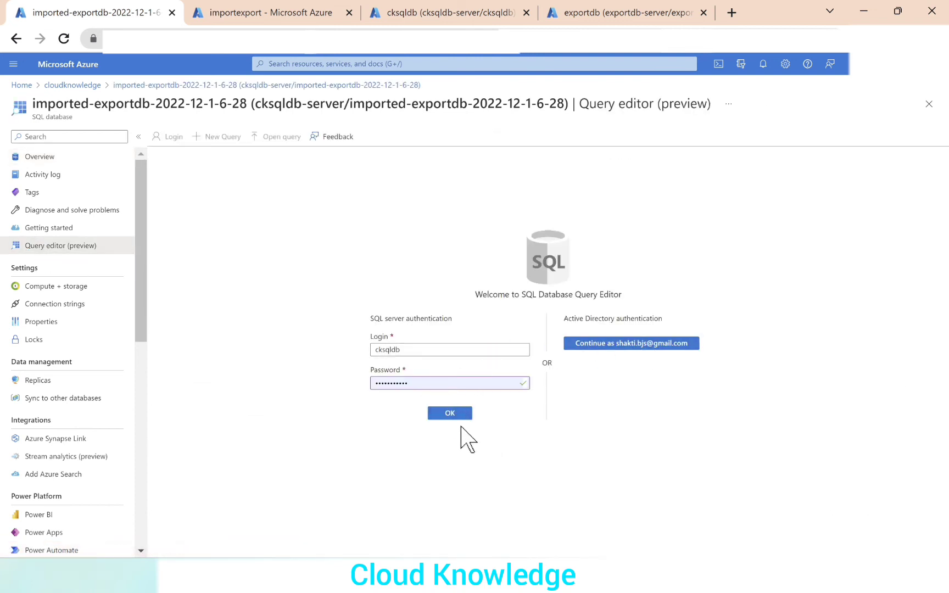
left_click(448, 414)
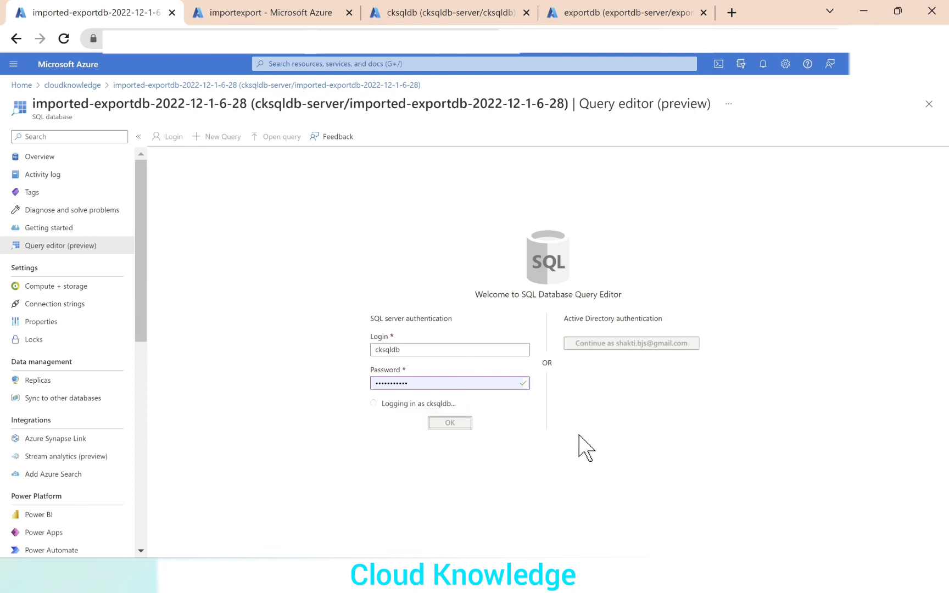
Step: Allowlist the client IP address on cksqldb-server and resubmit the query editor login
left_click(500, 483)
left_click(502, 484)
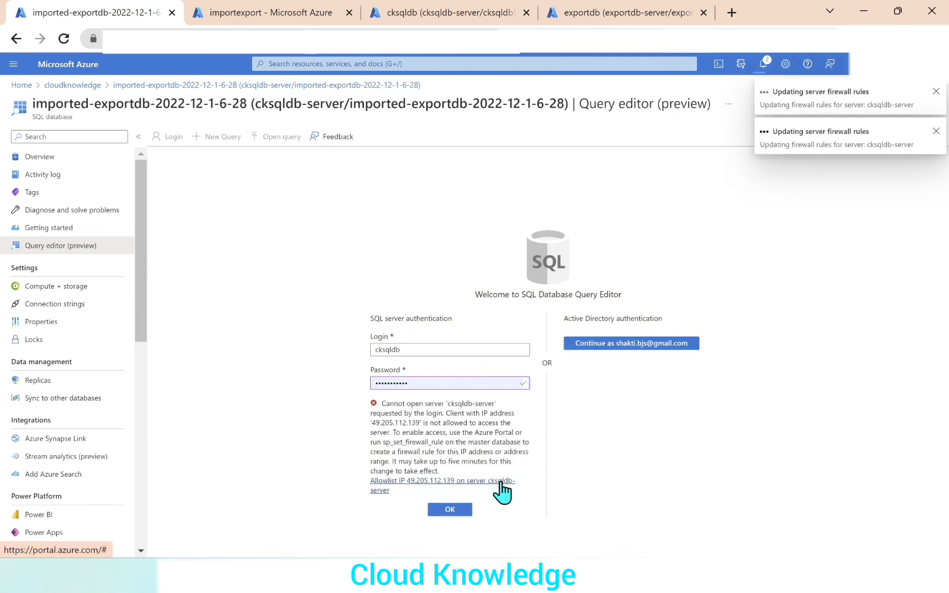
left_click(451, 510)
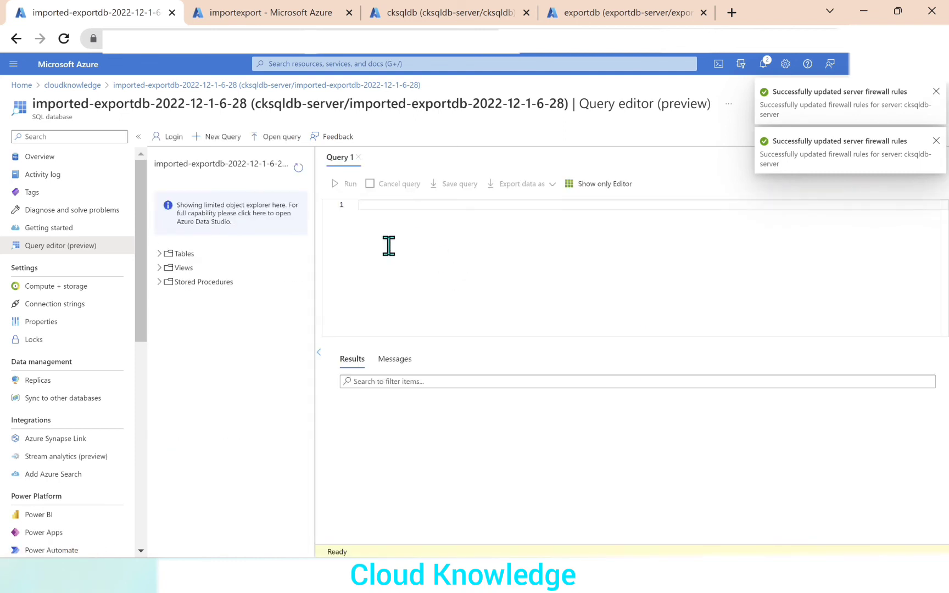
Step: Expand the imported database's tables and show the columns of dbo.Emp and dbo.Students
left_click(159, 253)
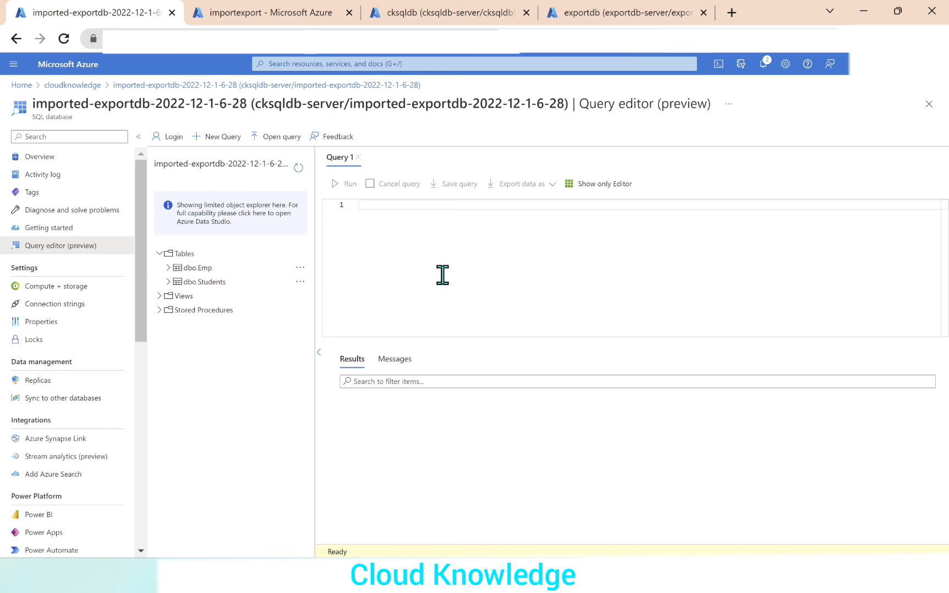
left_click(168, 268)
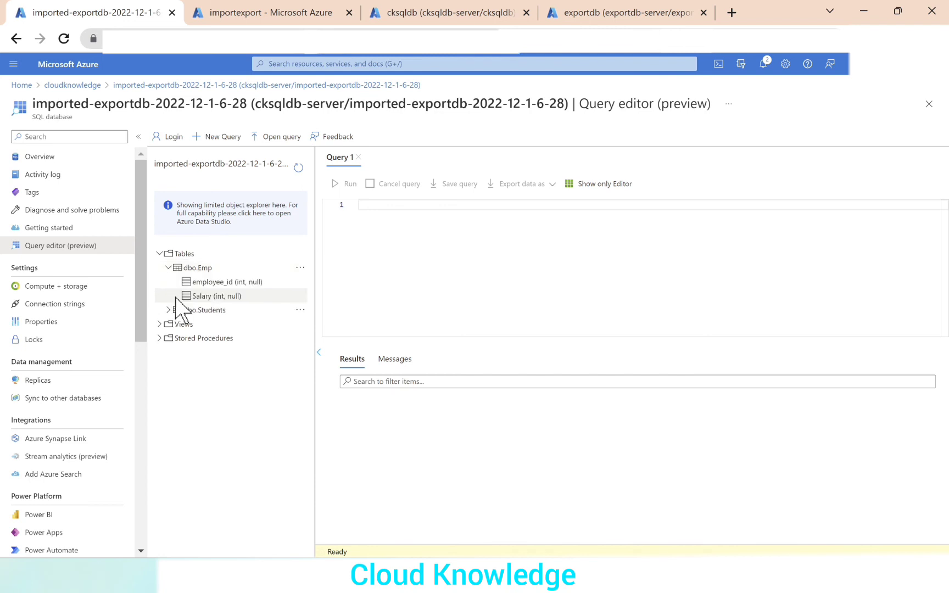
left_click(168, 309)
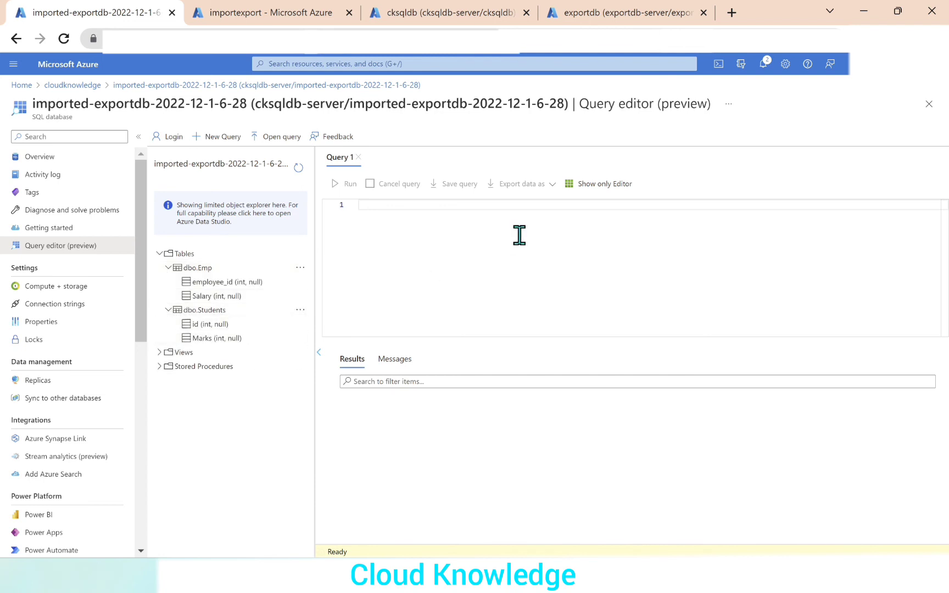
Step: Write the query "select * from [dbo].[Emp]" in the query editor and run it
left_click(439, 244)
type("se")
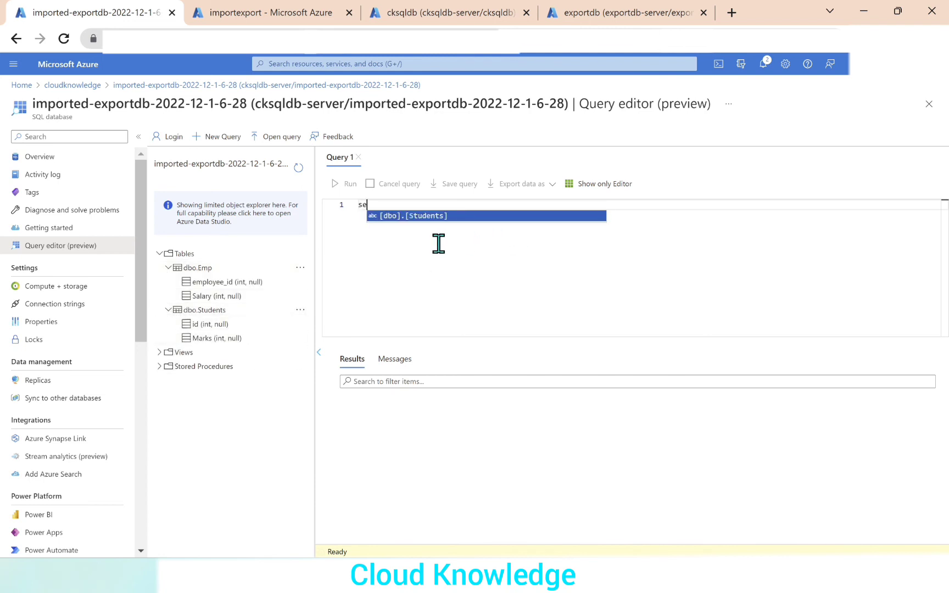
type("lect")
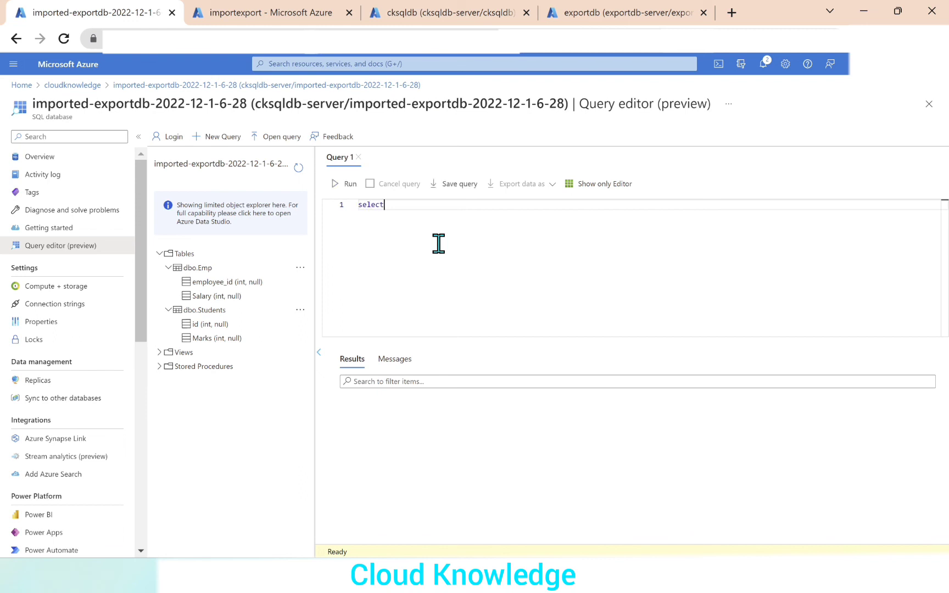
type(" * from Emp")
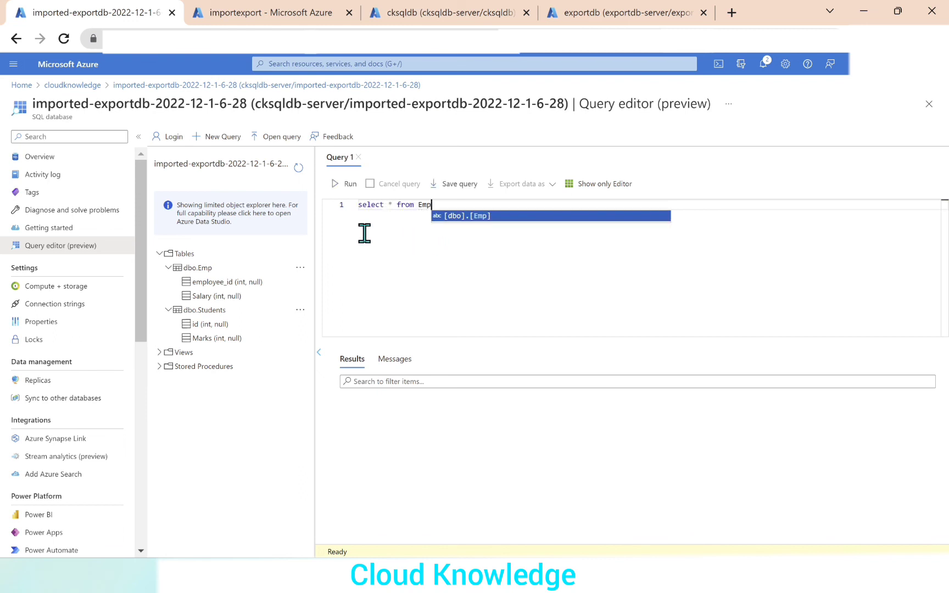
key("Tab")
left_click(346, 183)
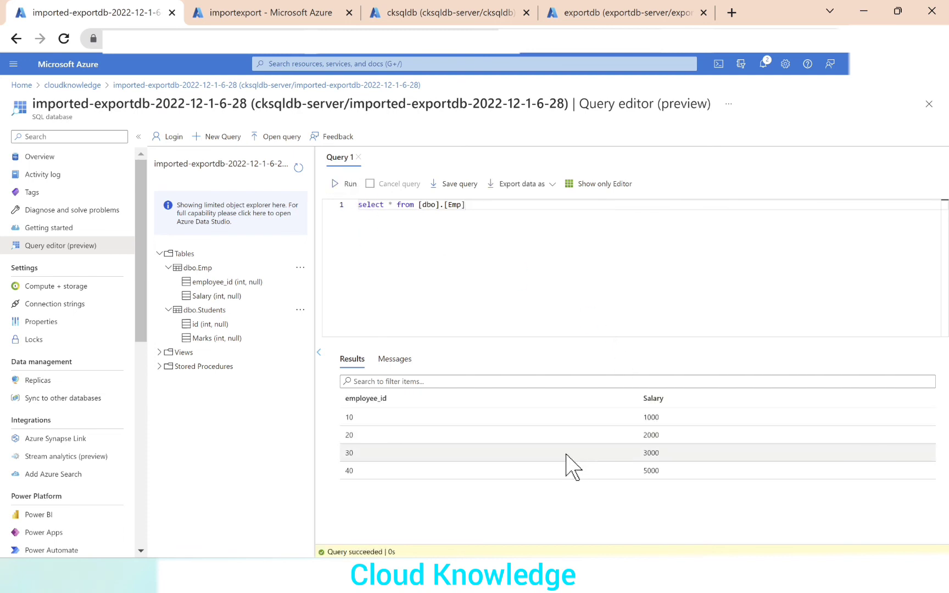